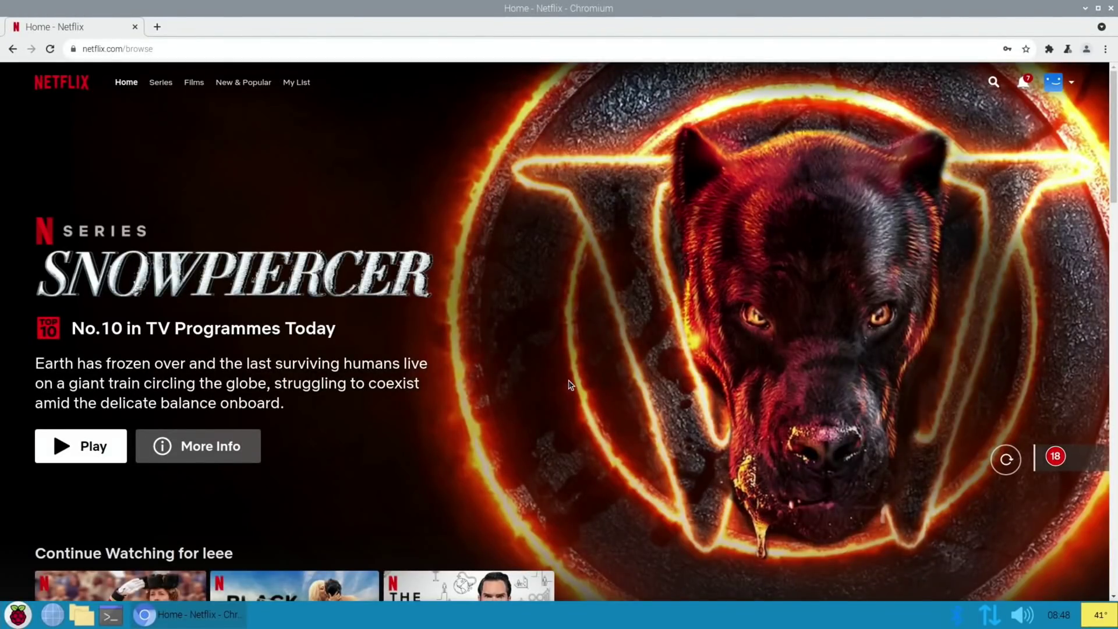
# Scroll to Don't Look Up on Netflix and try to play it
pyautogui.scroll(-6, 547, 384)
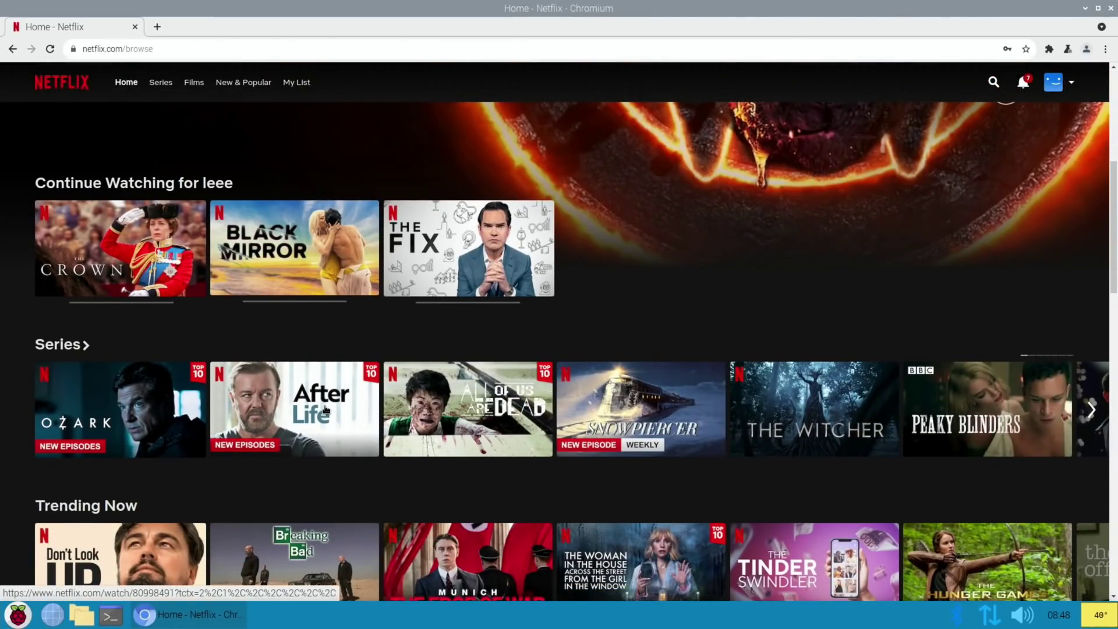
pyautogui.scroll(-2, 326, 409)
pyautogui.scroll(-1, 325, 410)
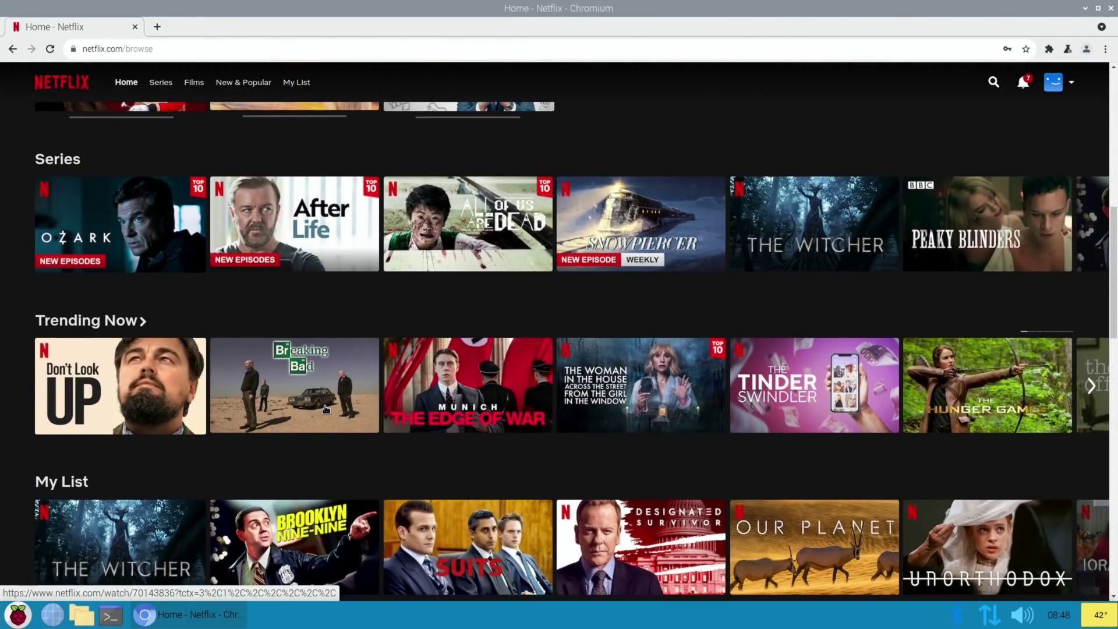
pyautogui.click(166, 401)
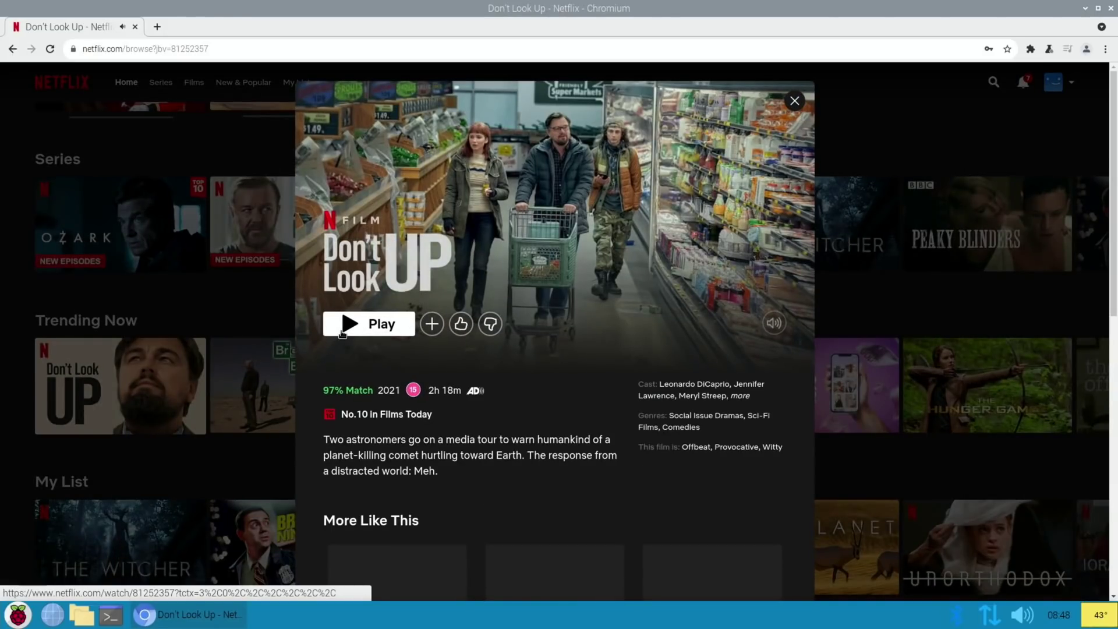
pyautogui.click(342, 333)
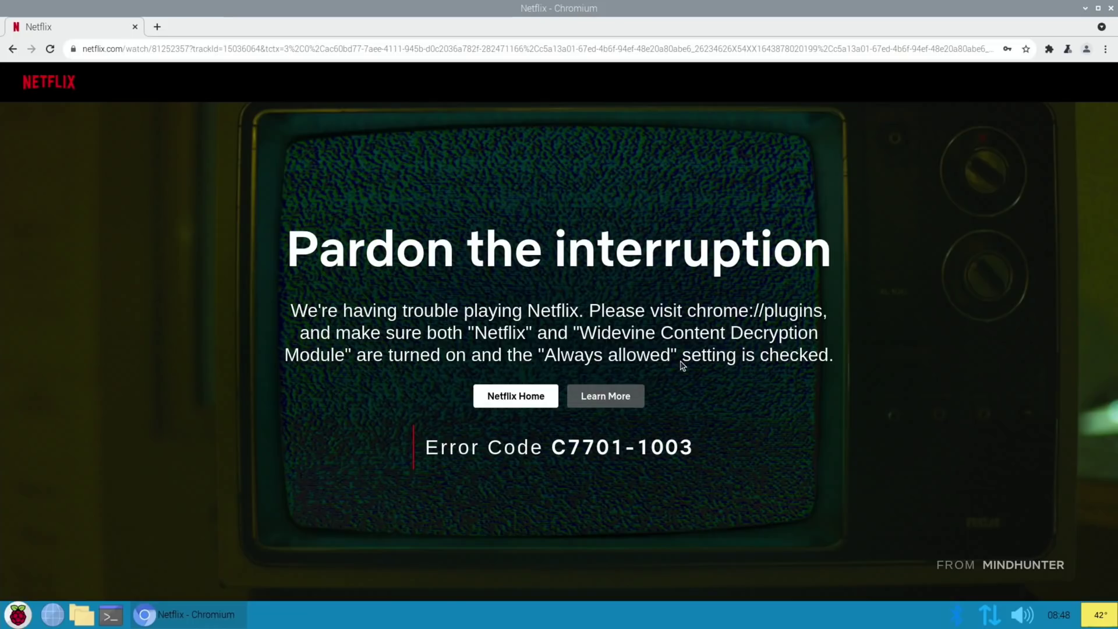
# Open the Raspberry Pi OS (64-bit) article from the raspberrypi.com News section
pyautogui.click(279, 51)
pyautogui.write('raspberrypi.com')
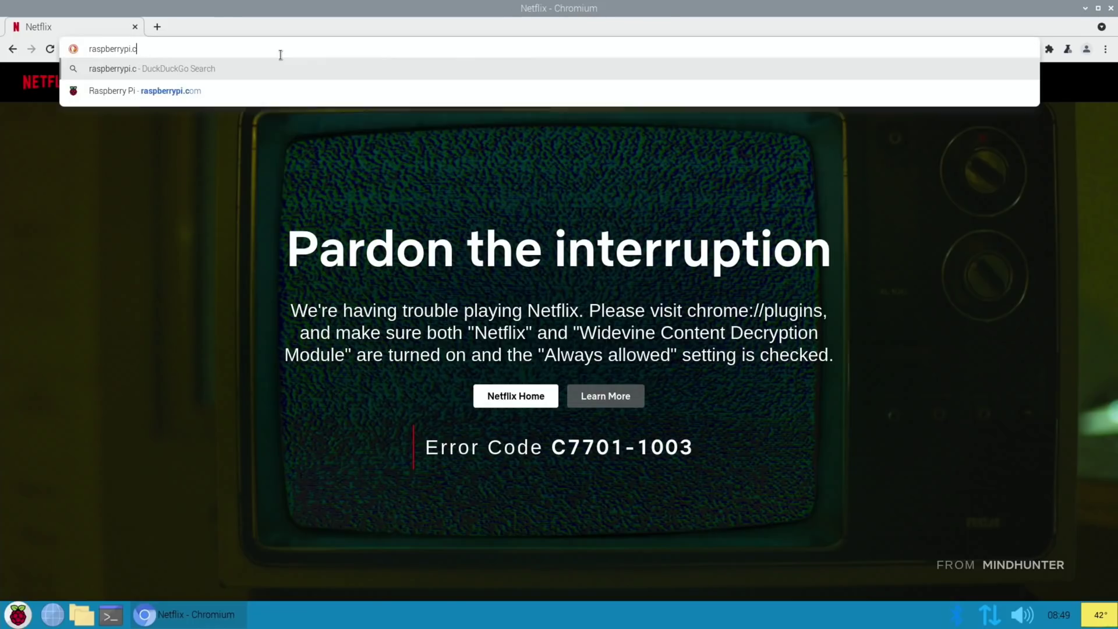
pyautogui.click(231, 64)
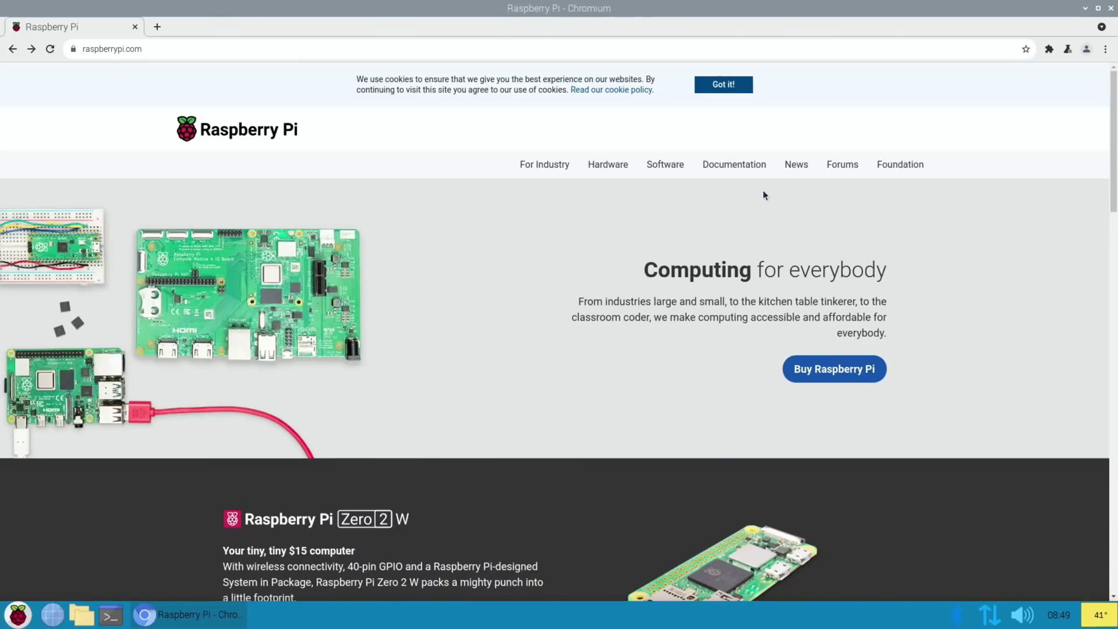
pyautogui.click(793, 170)
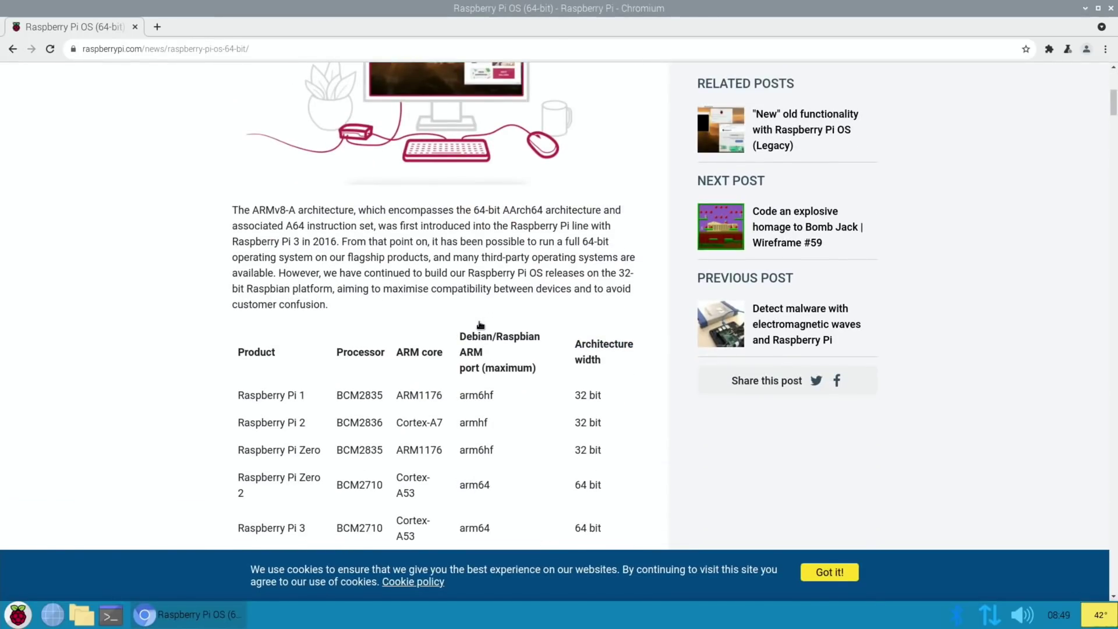
pyautogui.scroll(2, 481, 325)
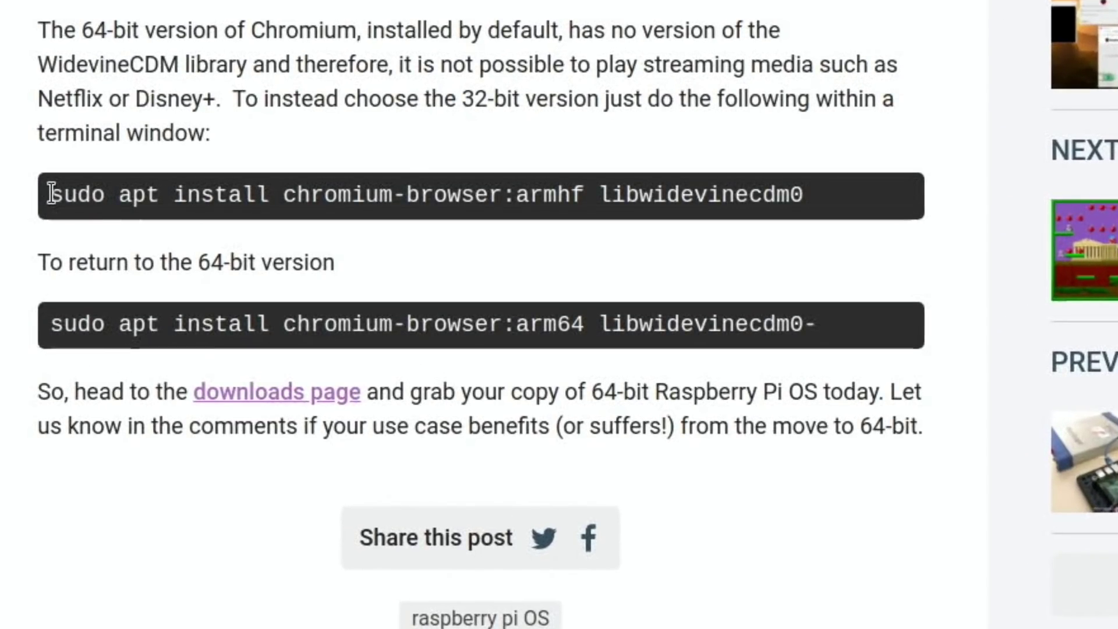
# Copy the 32-bit chromium-browser:armhf libwidevinecdm0 apt install command
pyautogui.moveTo(50, 189); pyautogui.dragTo(811, 197)
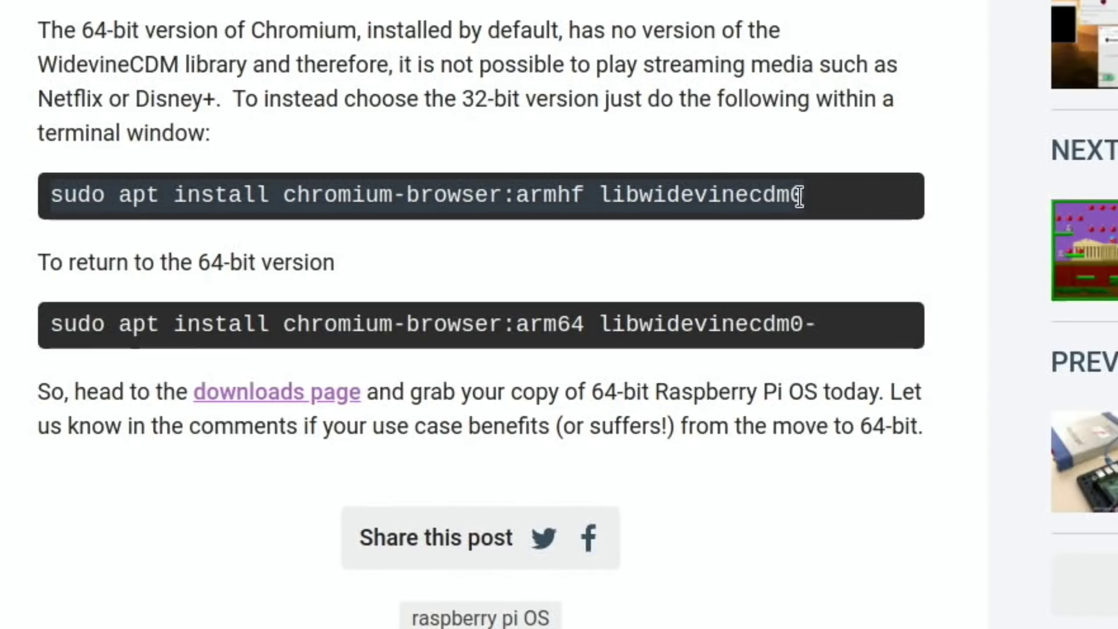
pyautogui.rightClick(772, 200)
pyautogui.click(812, 222)
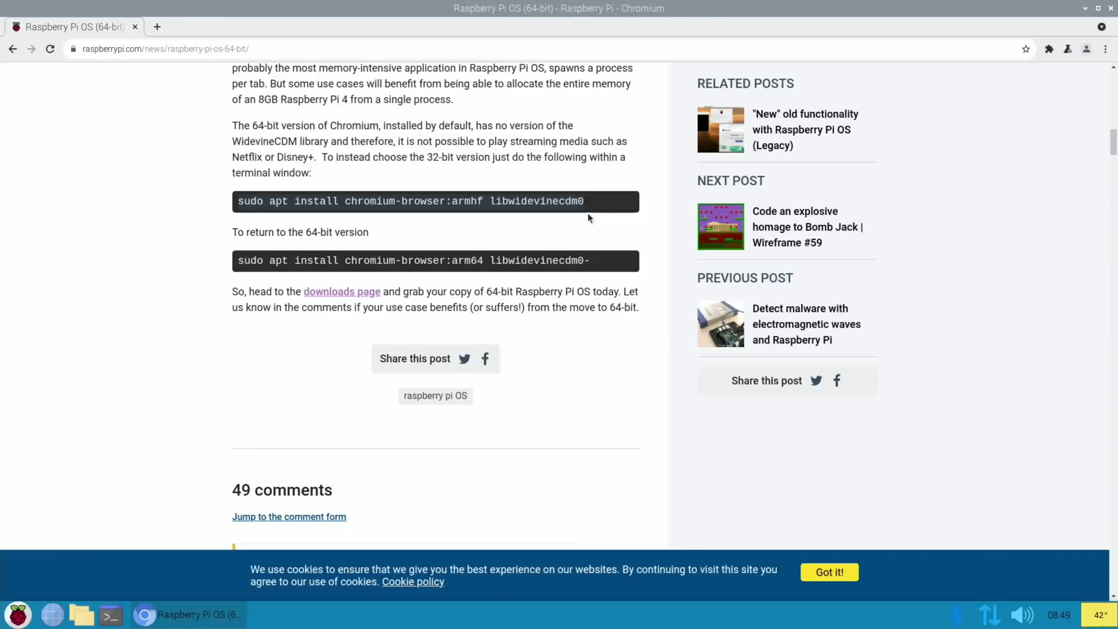
# Run the pasted chromium-browser:armhf libwidevinecdm0 install command in a terminal, answering y
pyautogui.hotkey('ctrl', 'alt', 't')
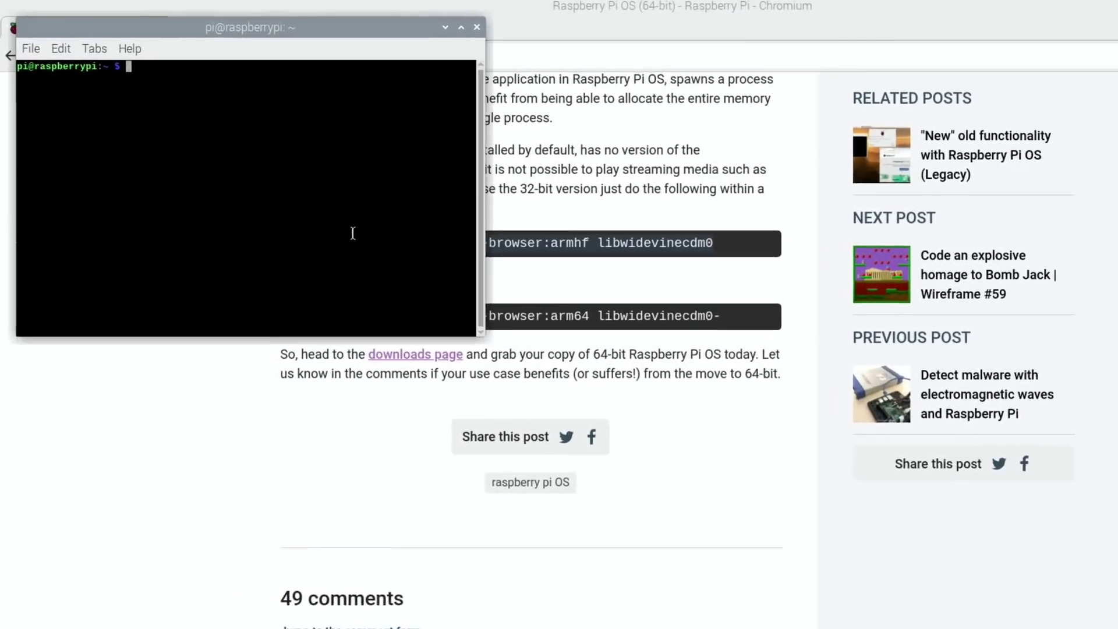
pyautogui.rightClick(298, 201)
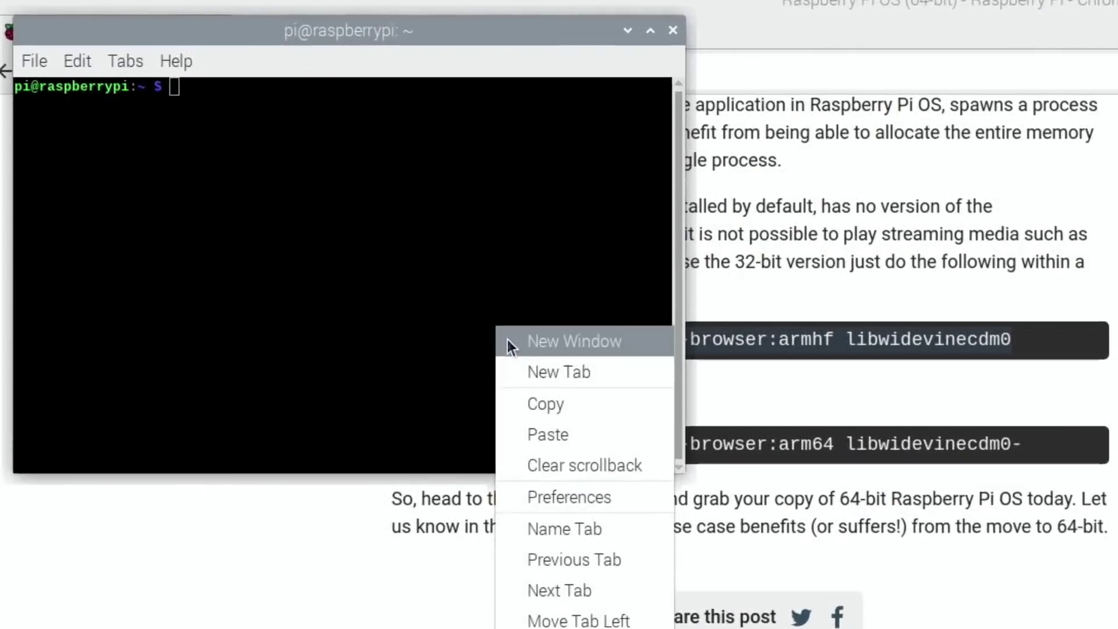
pyautogui.click(315, 254)
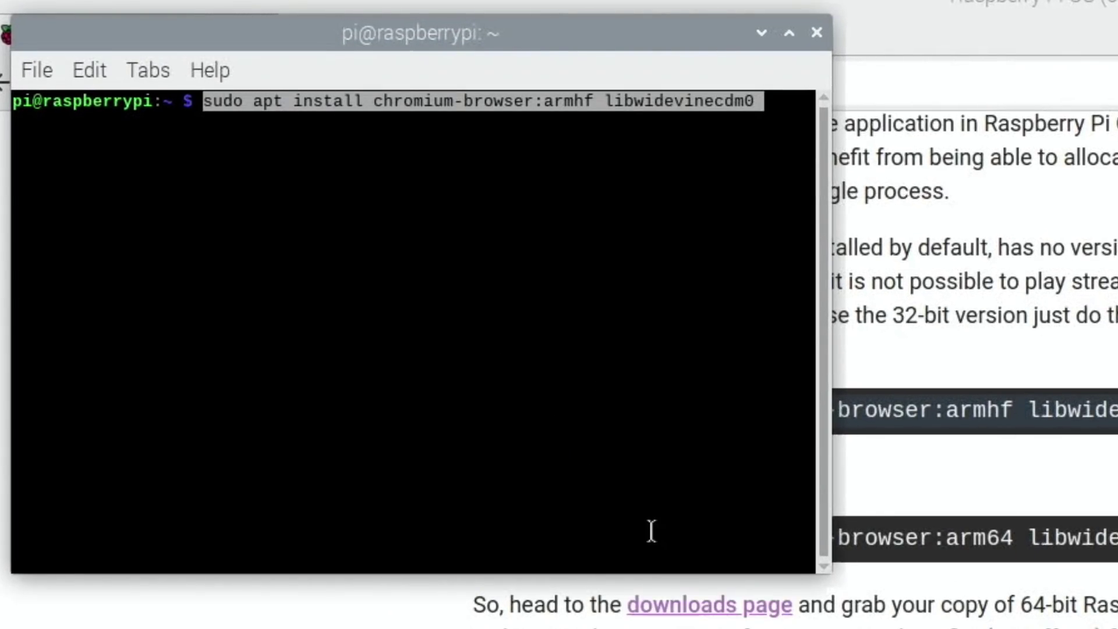
pyautogui.press('Return')
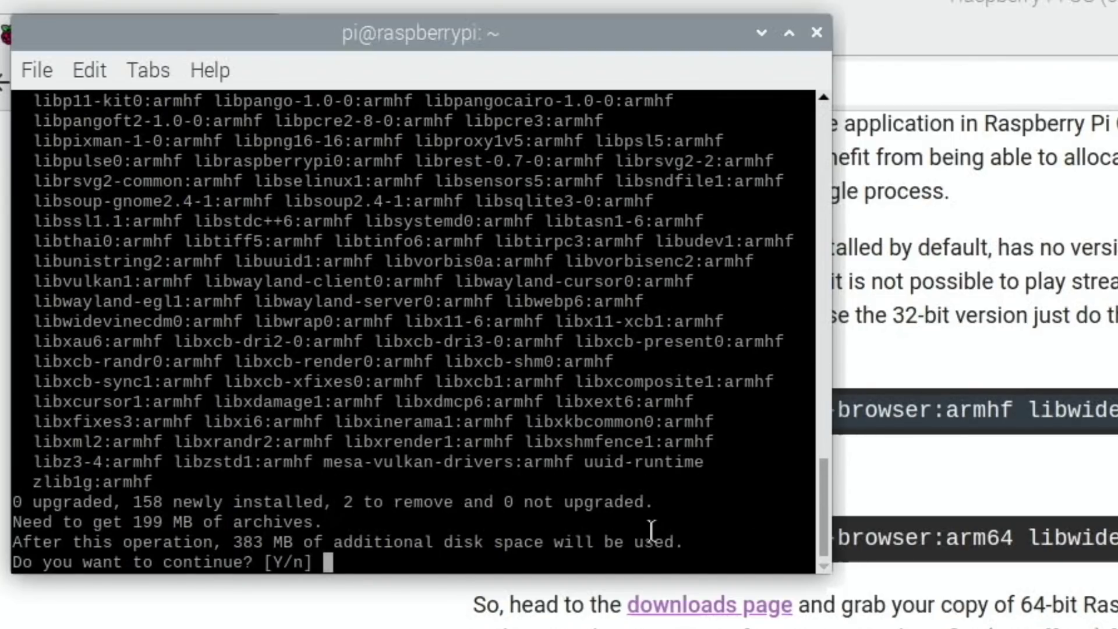
pyautogui.write('y')
pyautogui.press('Return')
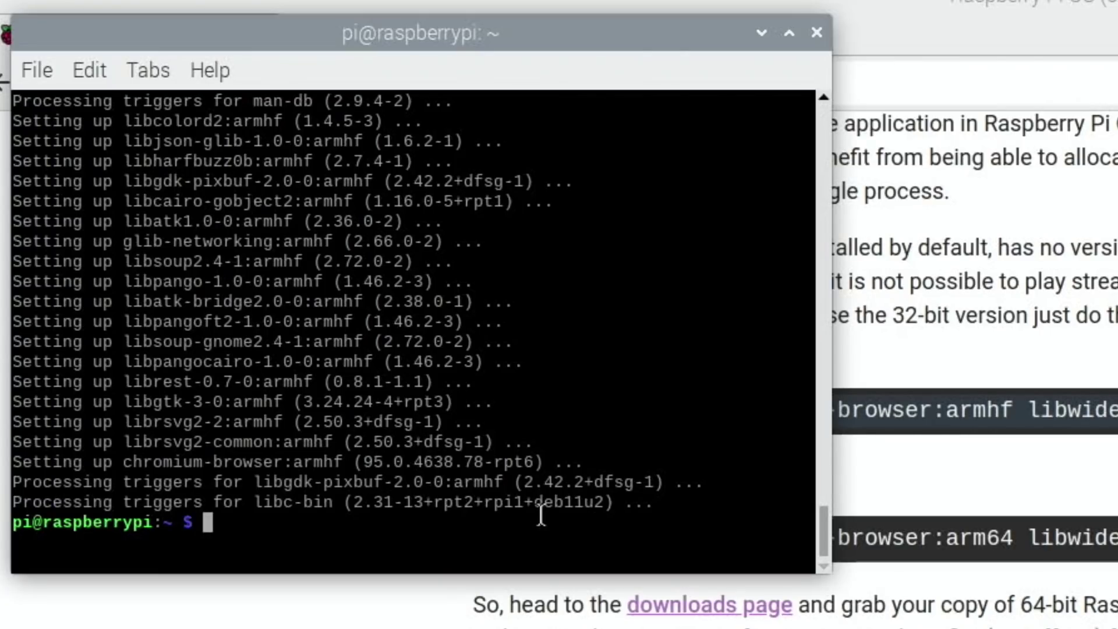
# Close the terminal and Chromium, relaunch Chromium and go to Netflix
pyautogui.click(816, 32)
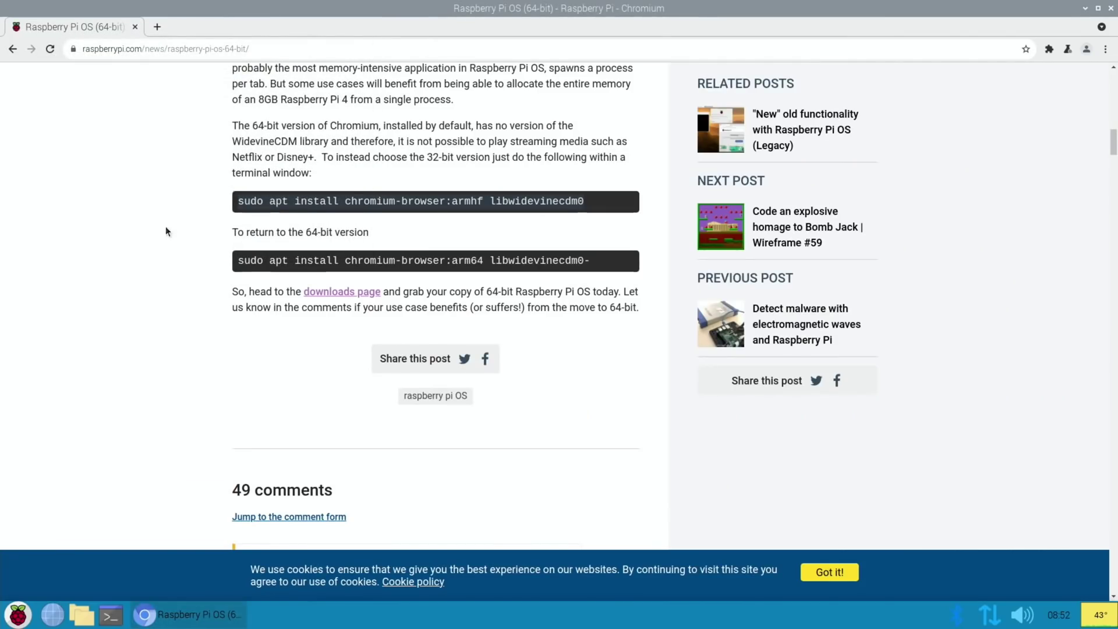
pyautogui.scroll(12, 166, 227)
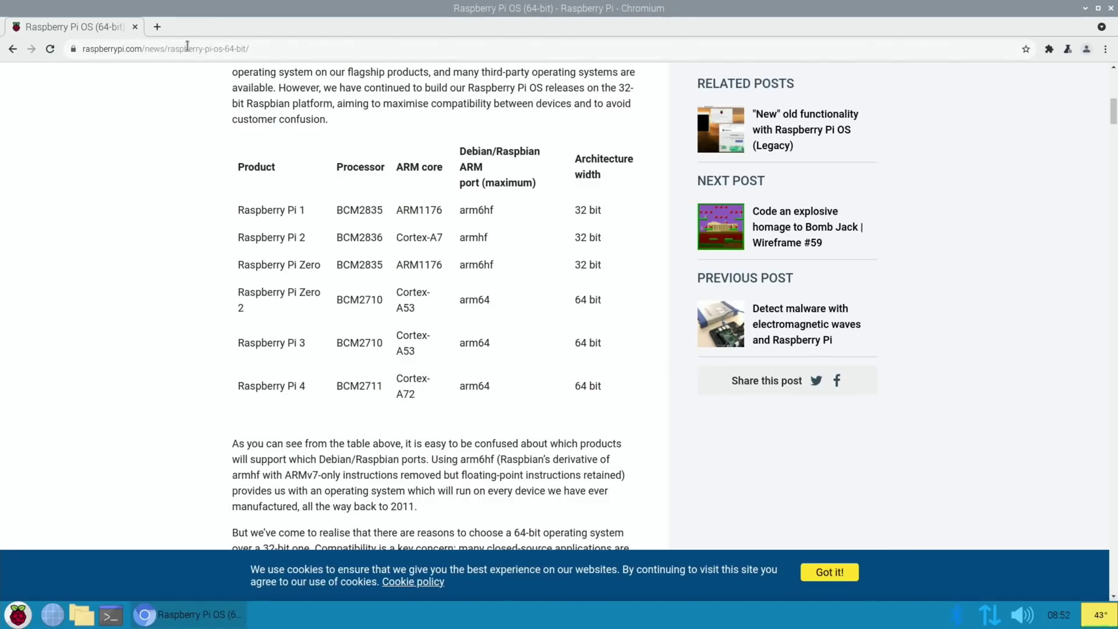
pyautogui.click(1111, 8)
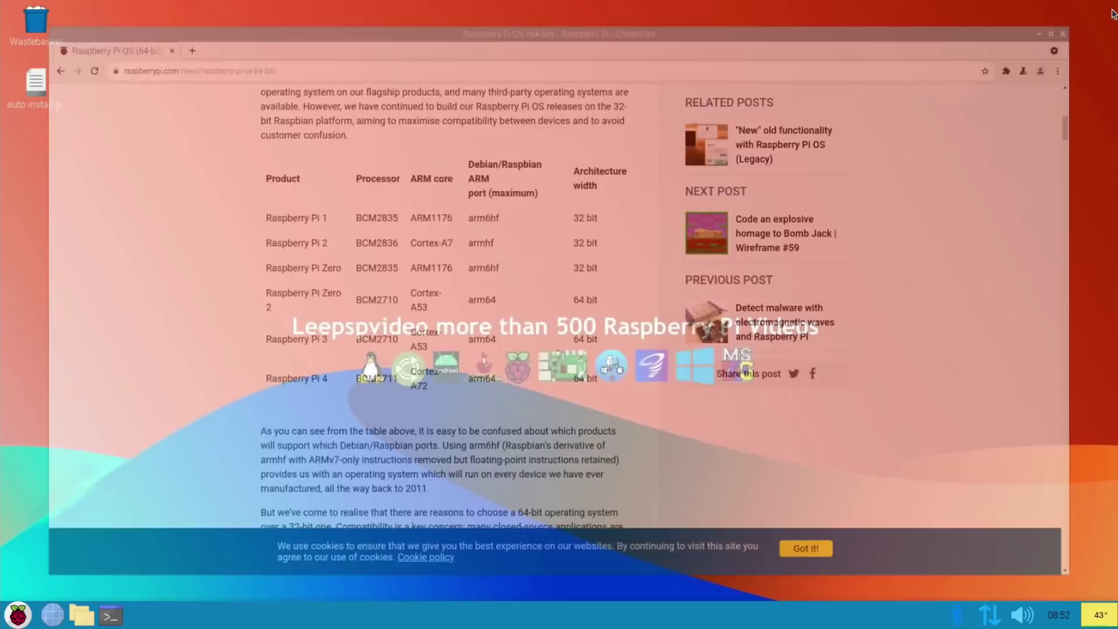
pyautogui.click(52, 615)
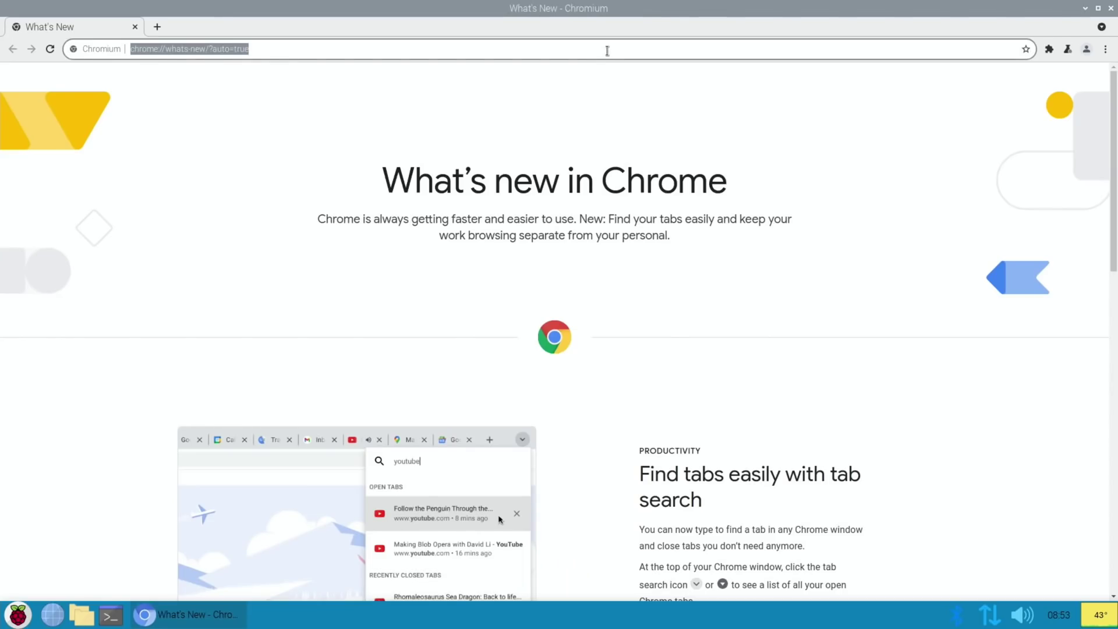
pyautogui.write('netflix')
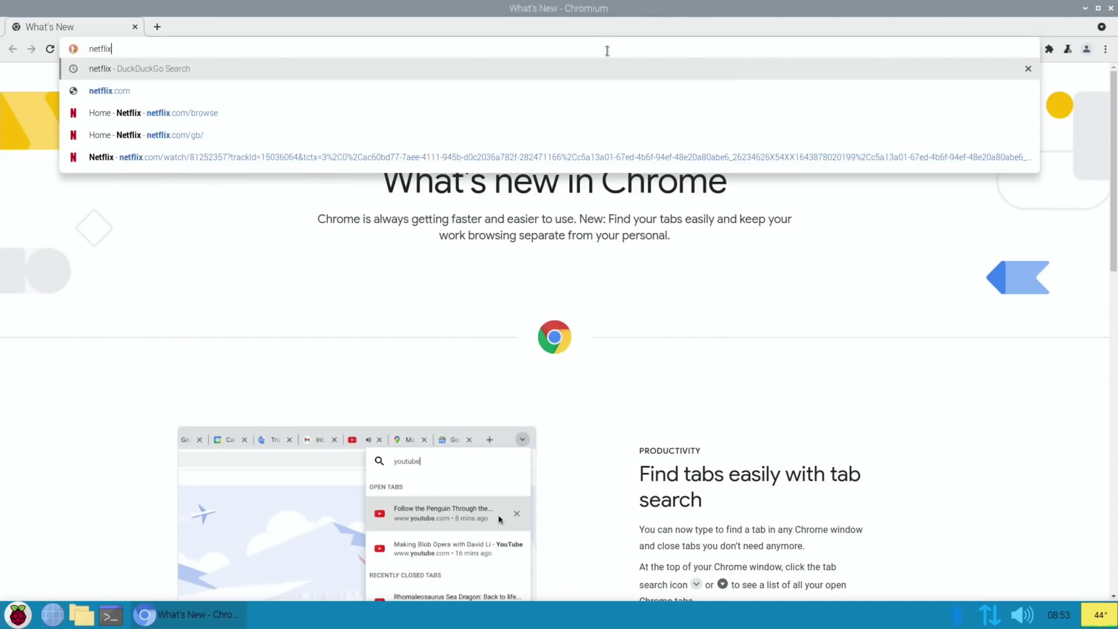
pyautogui.press('Return')
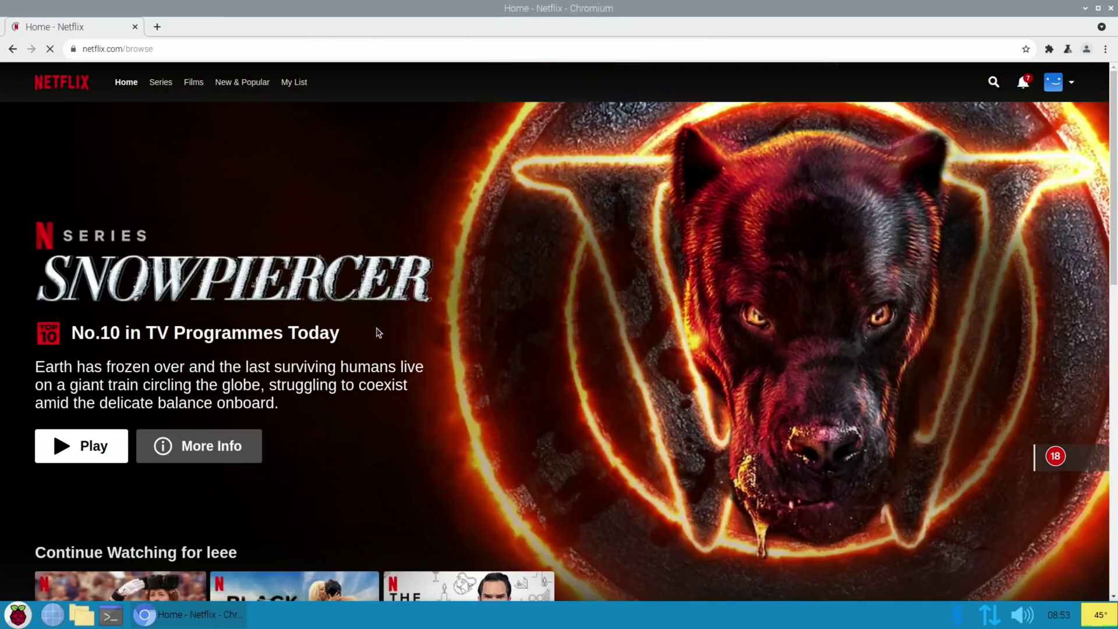
pyautogui.scroll(-8, 376, 332)
# Play Don't Look Up on Netflix without error, then bring up Chromium's main menu
pyautogui.click(350, 289)
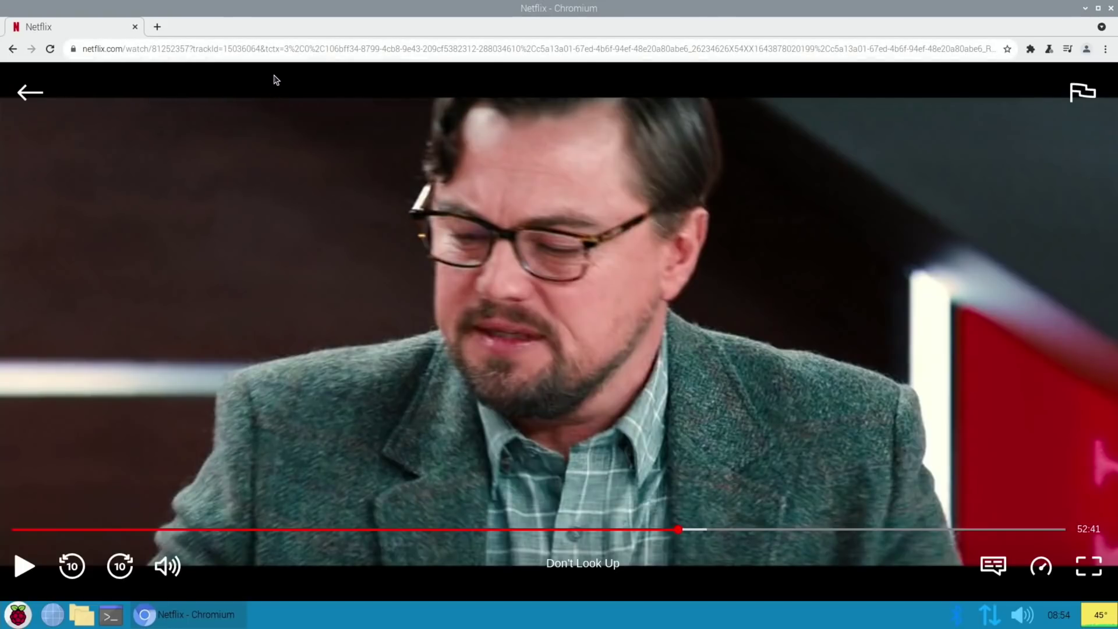
pyautogui.click(1104, 49)
pyautogui.moveTo(1022, 123)
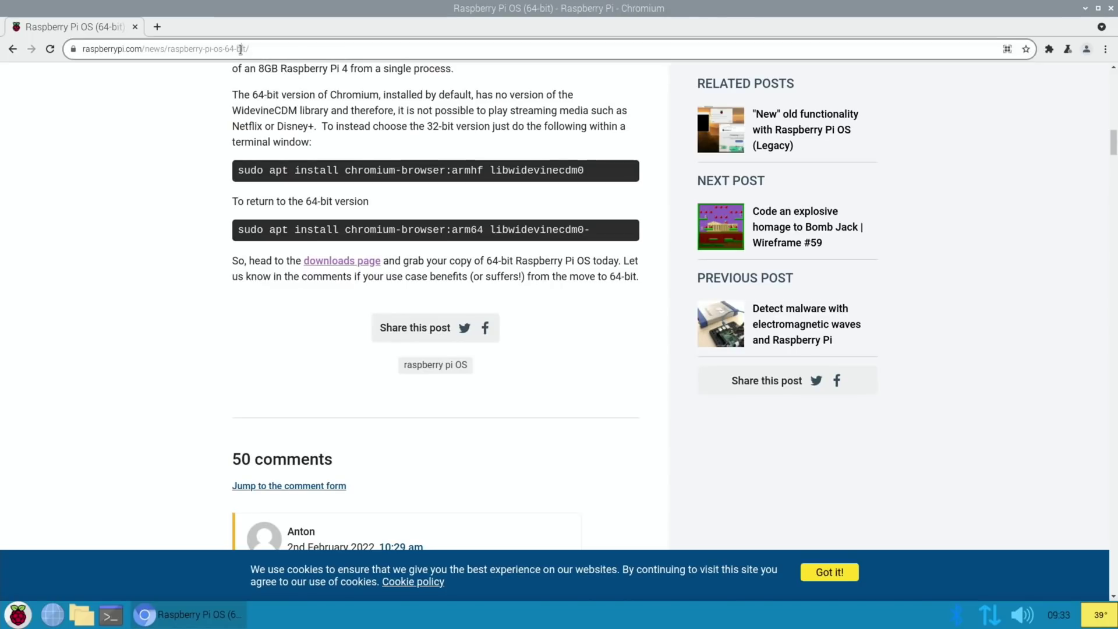
# Search for piapps and open the Botspot/pi-apps GitHub repository
pyautogui.click(240, 50)
pyautogui.write('p')
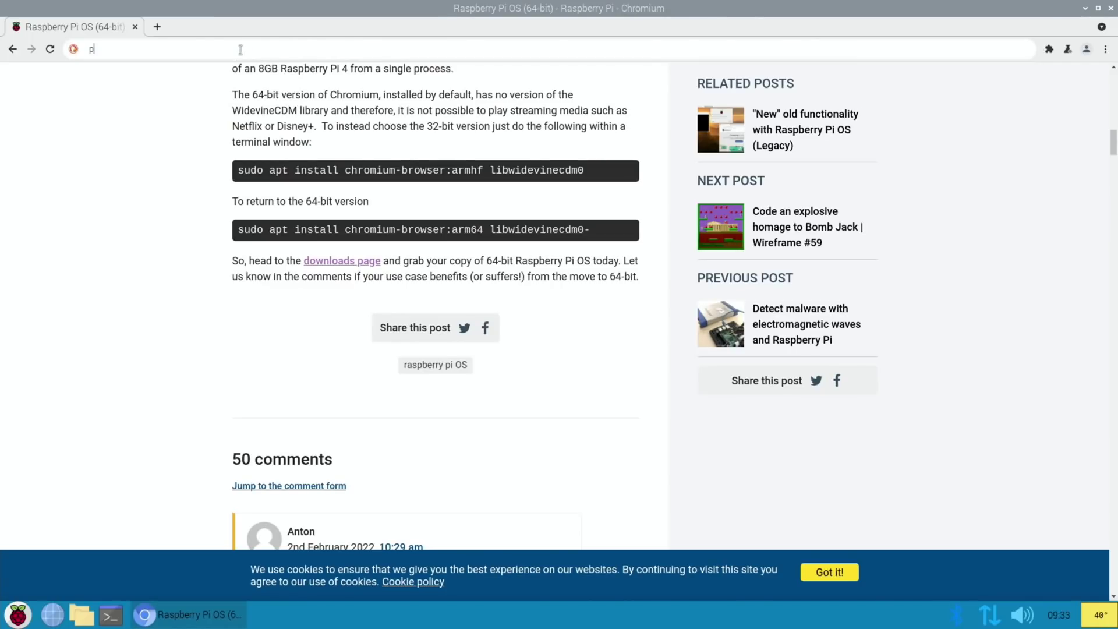
pyautogui.write('iapps')
pyautogui.press('Return')
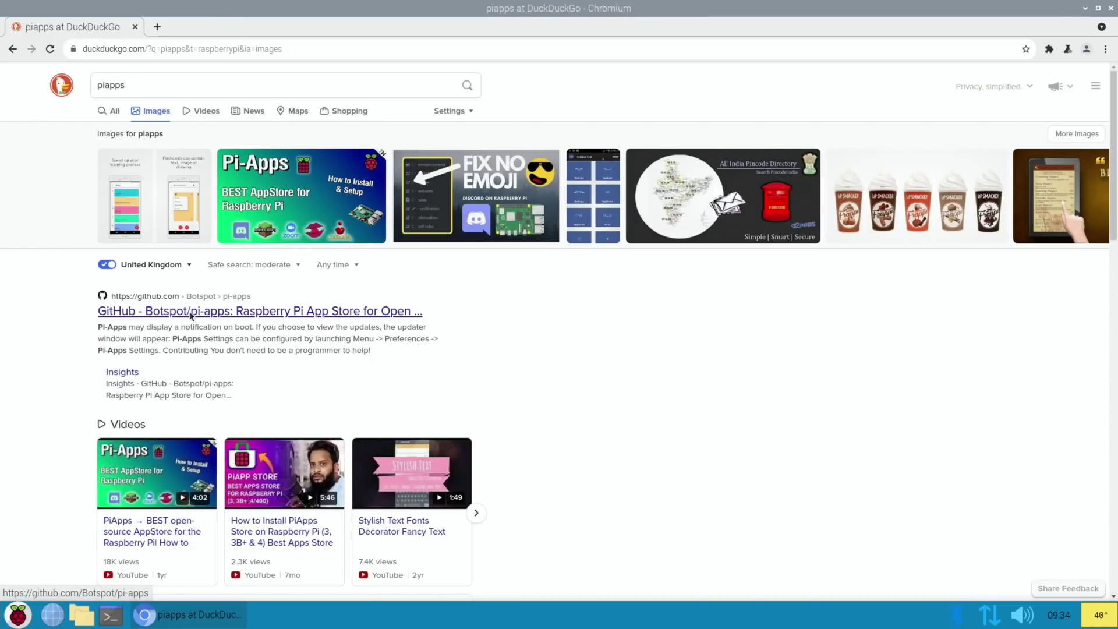
pyautogui.click(191, 315)
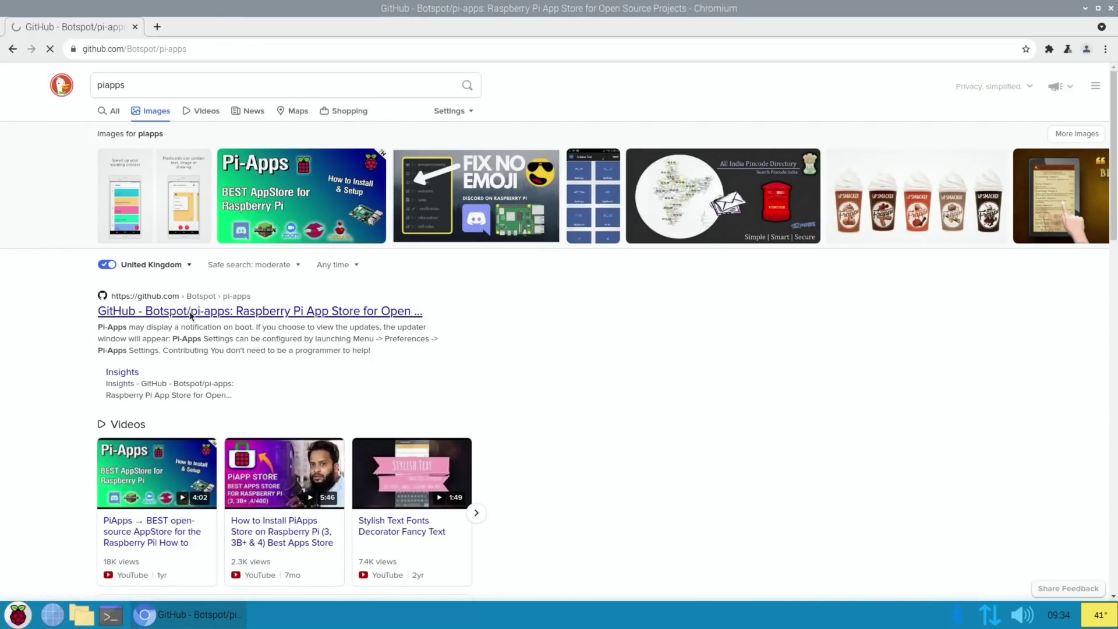
# Copy the wget command from the 'To install Pi-Apps' section
pyautogui.scroll(-10, 189, 314)
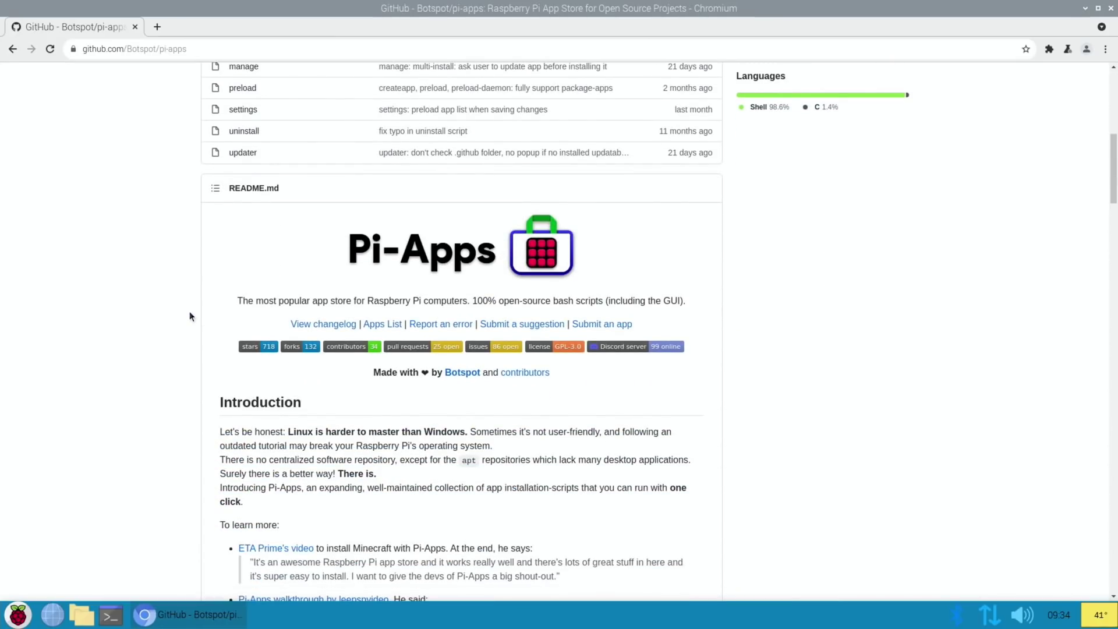
pyautogui.scroll(-5, 190, 311)
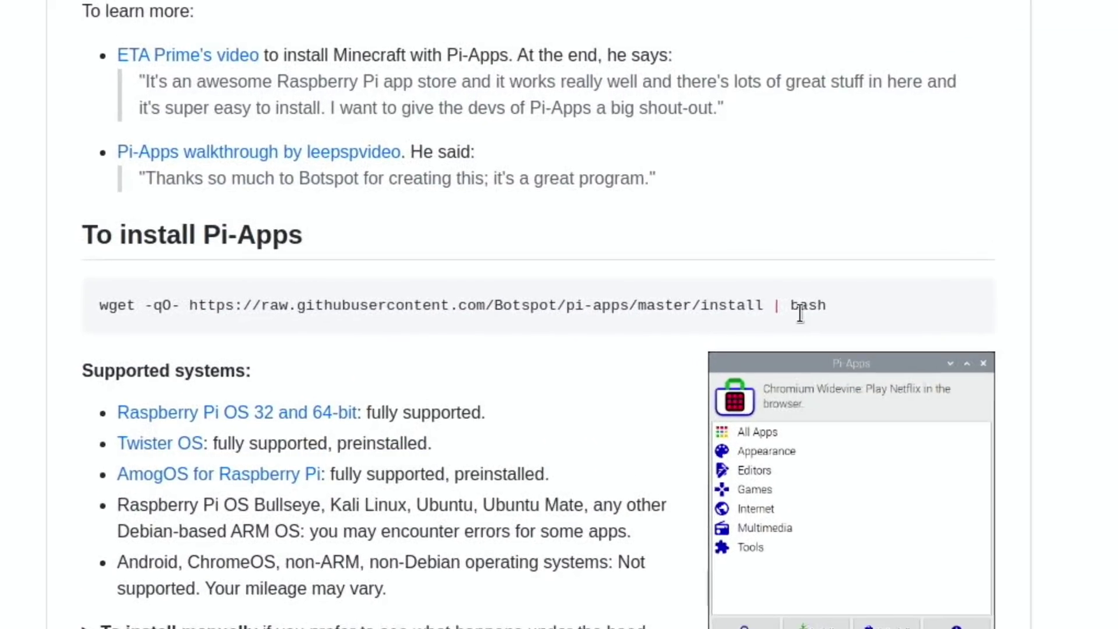
pyautogui.click(1035, 286)
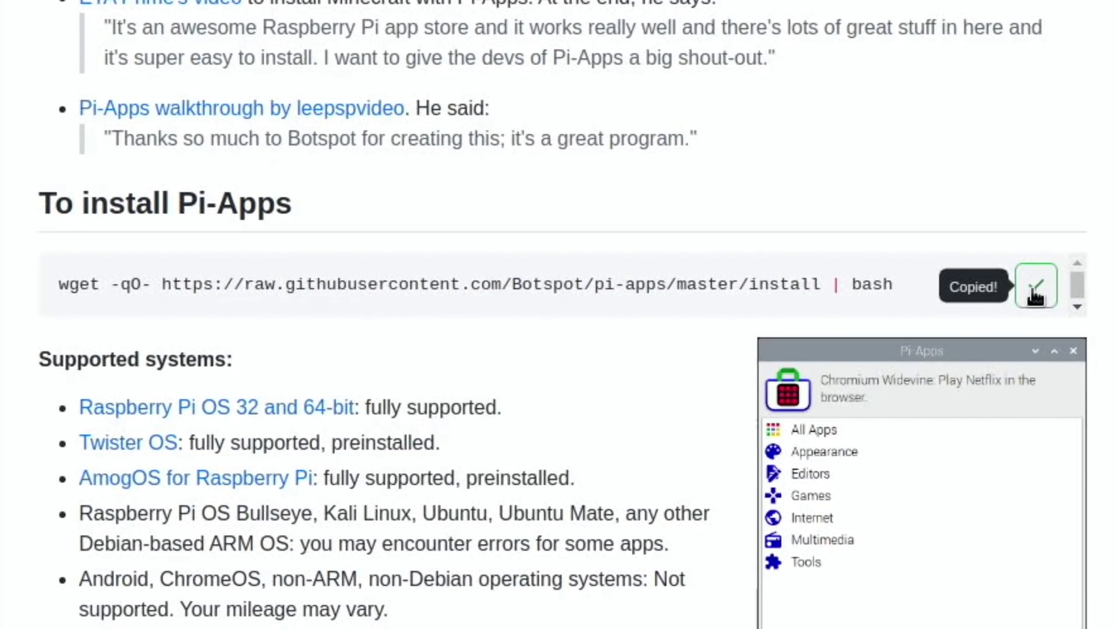
pyautogui.hotkey('ctrl', 'alt', 't')
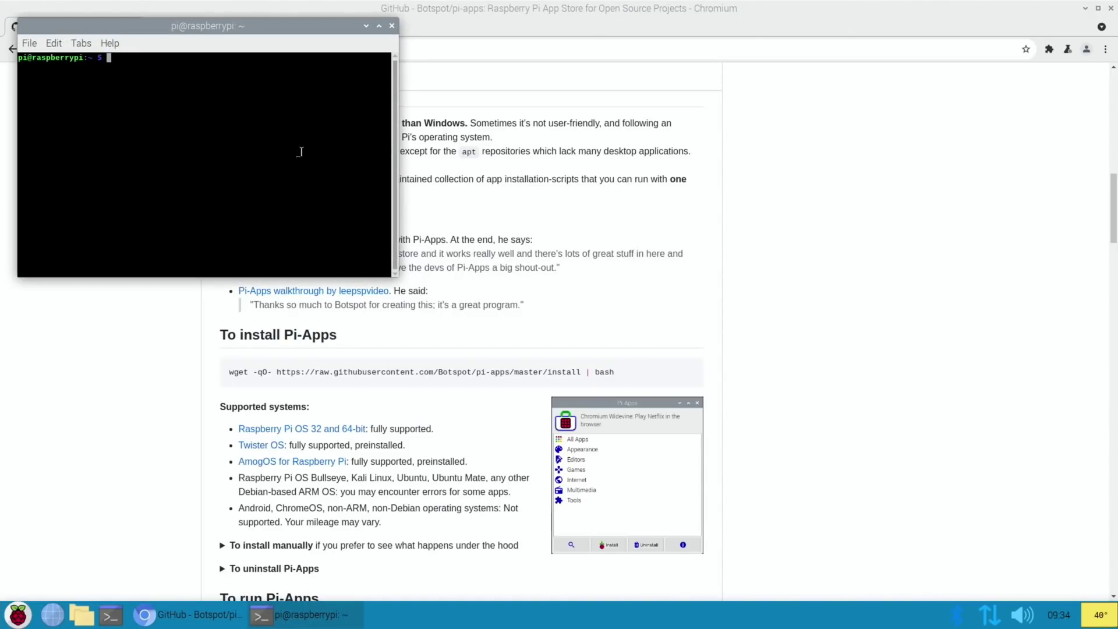
# Paste and run the Pi-Apps wget install command in the terminal
pyautogui.rightClick(301, 151)
pyautogui.click(325, 214)
pyautogui.press('Return')
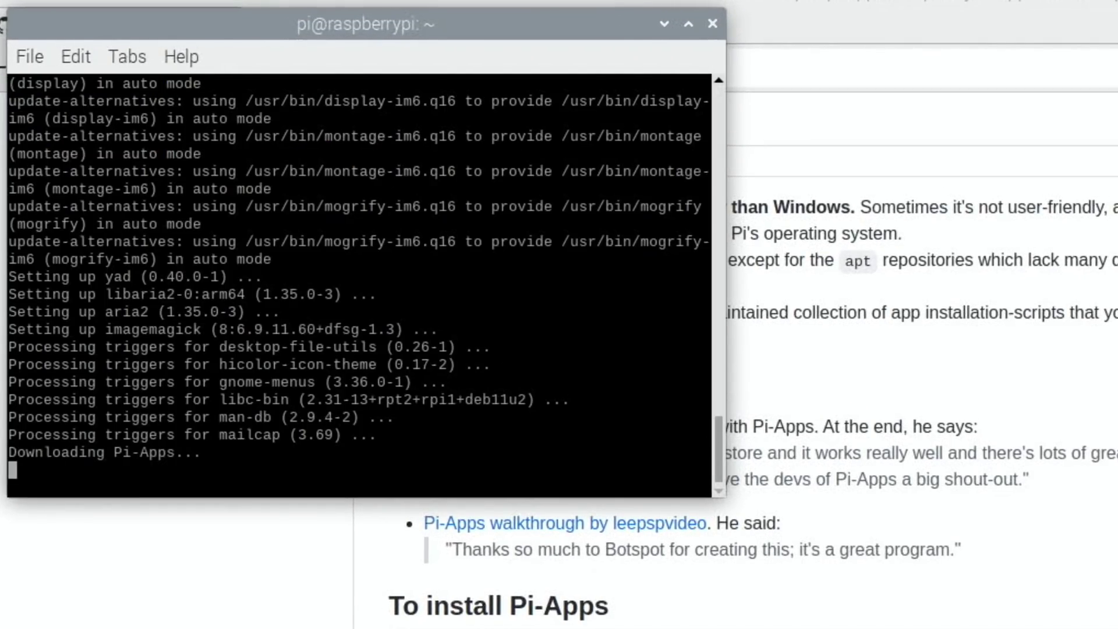
# Run neofetch in a second terminal while the install finishes, then close the terminal
pyautogui.hotkey('ctrl', 'alt', 't')
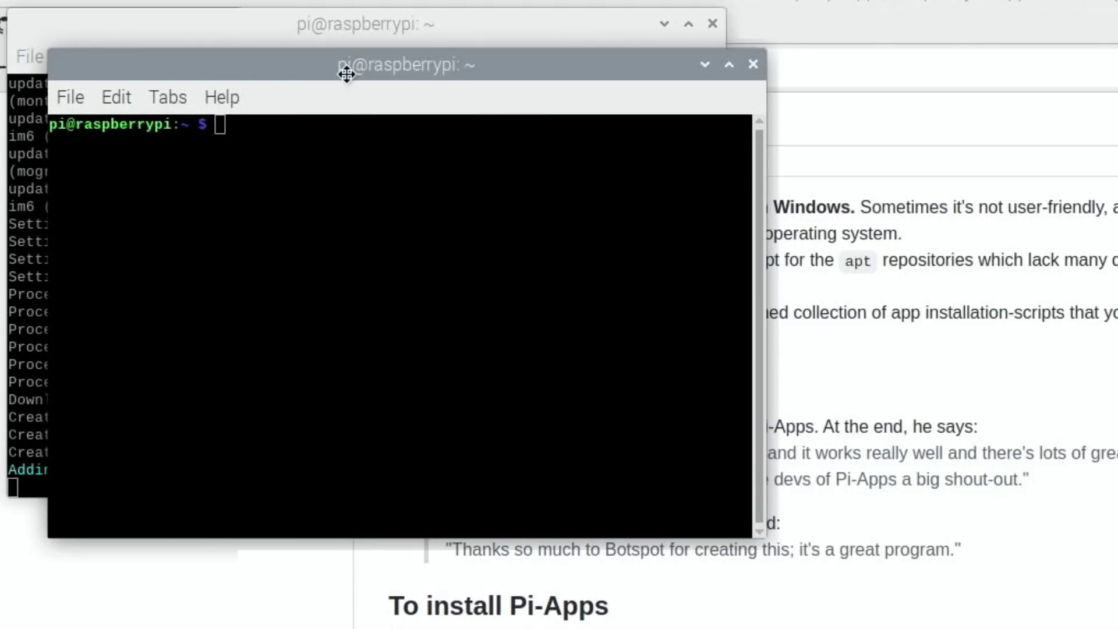
pyautogui.moveTo(347, 69); pyautogui.dragTo(1115, 170)
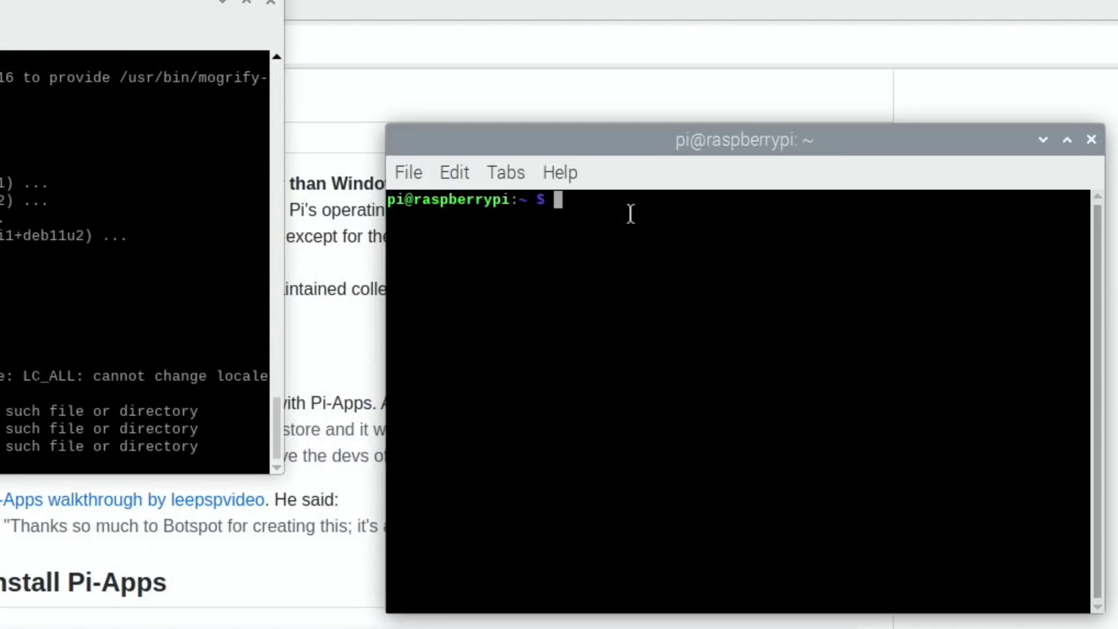
pyautogui.write('neofetch')
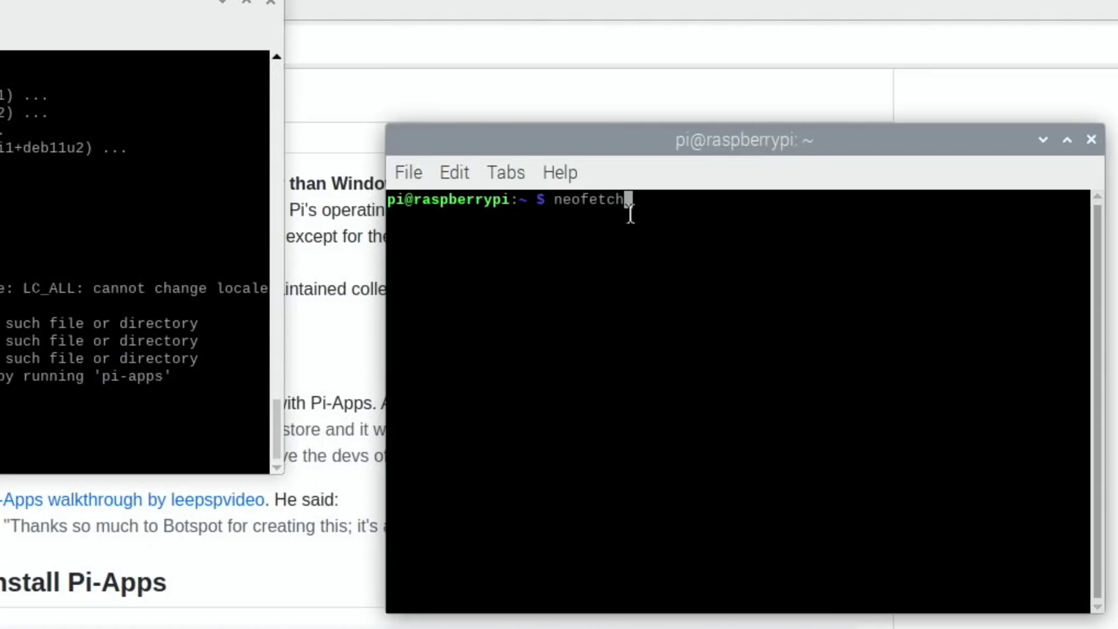
pyautogui.press('Return')
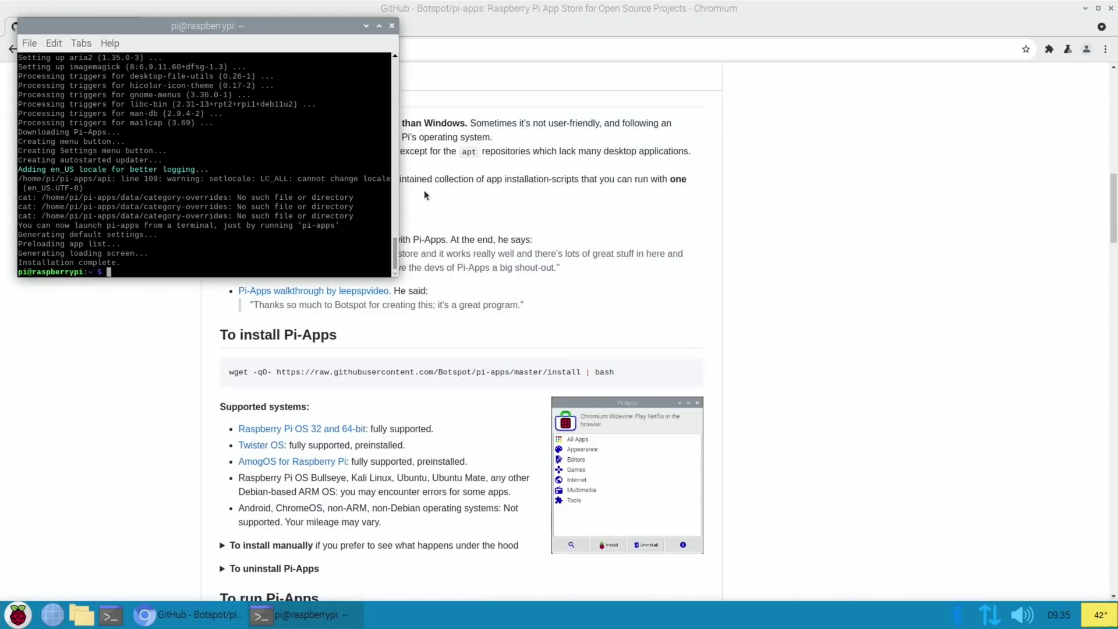
pyautogui.click(392, 26)
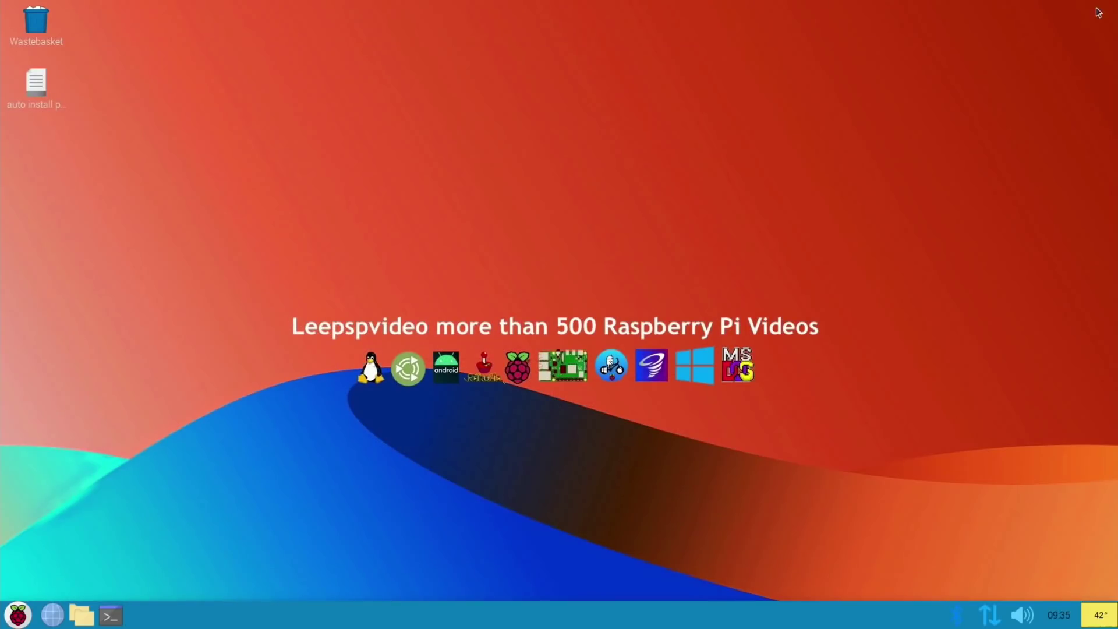
# Install Firefox Rapid Release from Pi-Apps' Internet > Browsers category
pyautogui.click(21, 611)
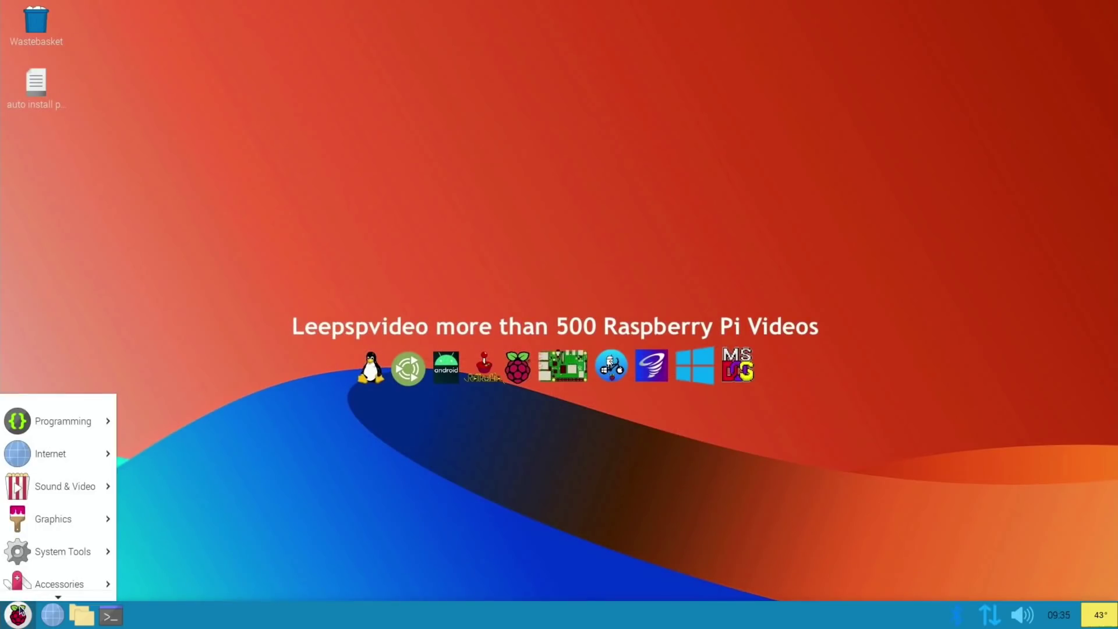
pyautogui.moveTo(32, 562)
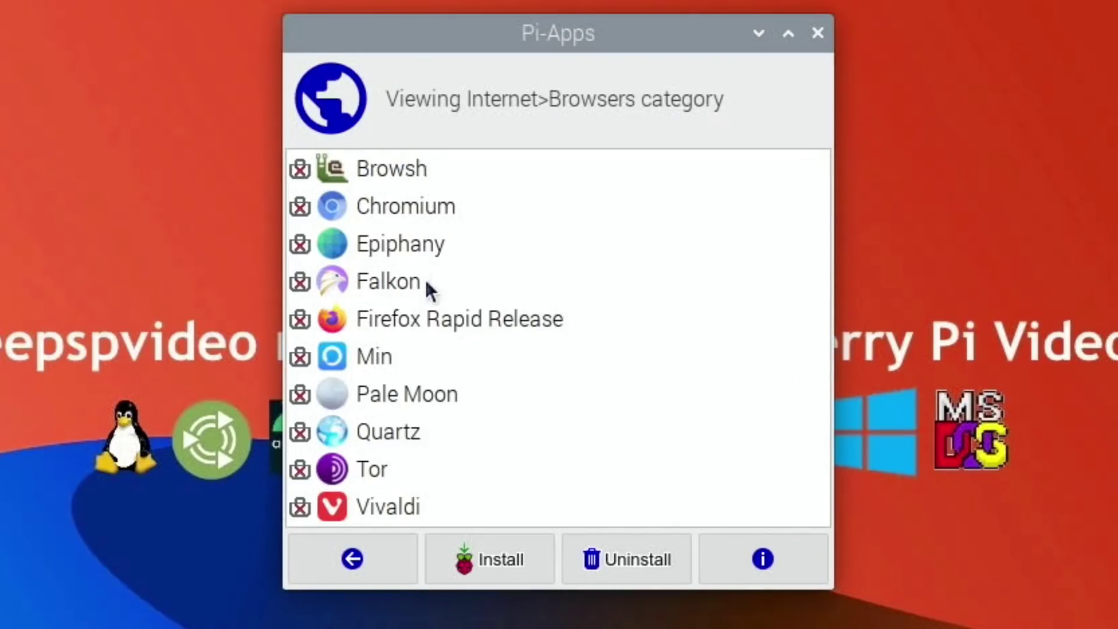
pyautogui.moveTo(448, 326)
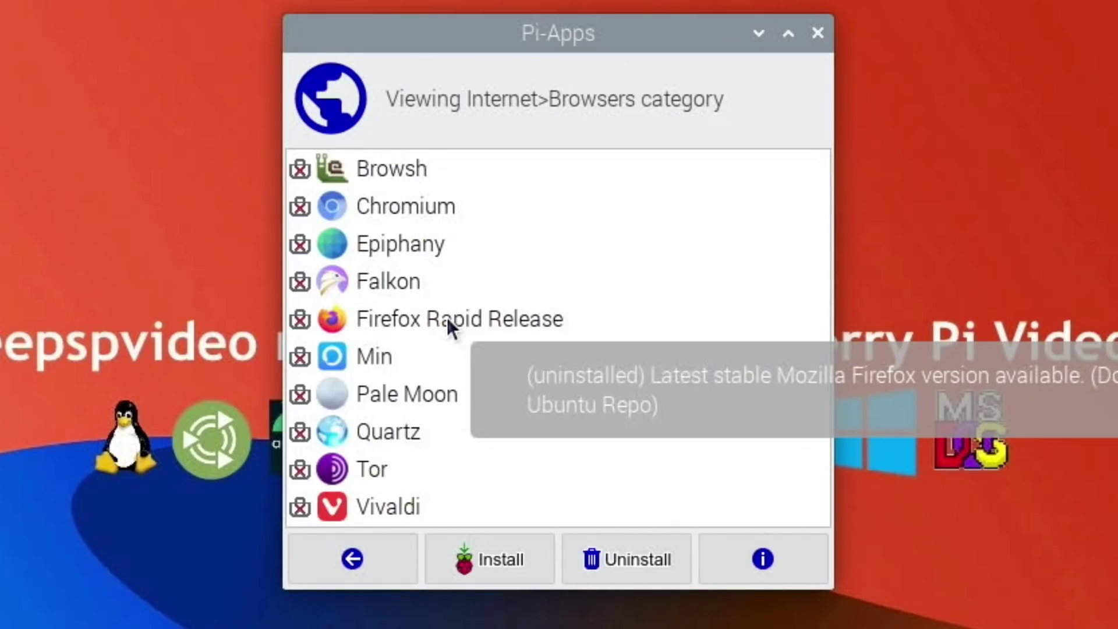
pyautogui.click(448, 319)
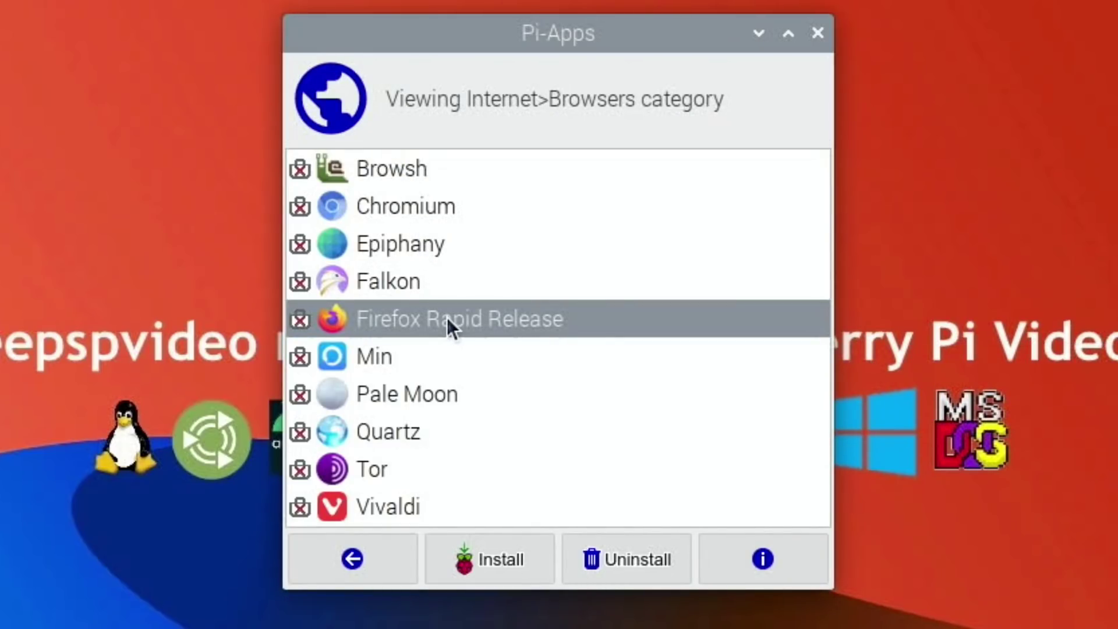
pyautogui.click(522, 561)
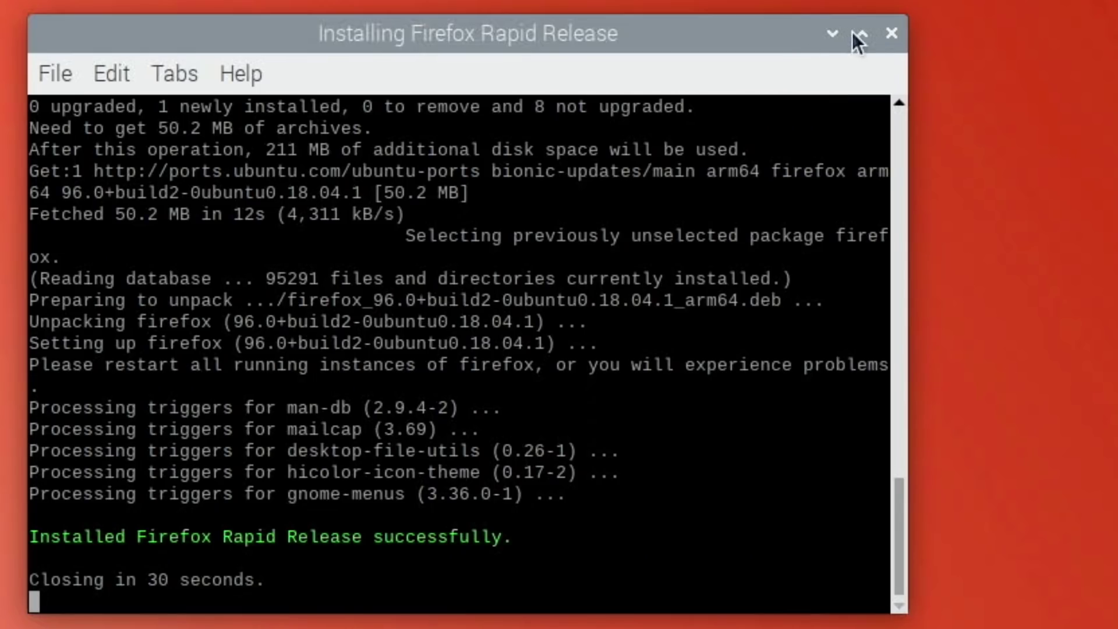
pyautogui.click(891, 33)
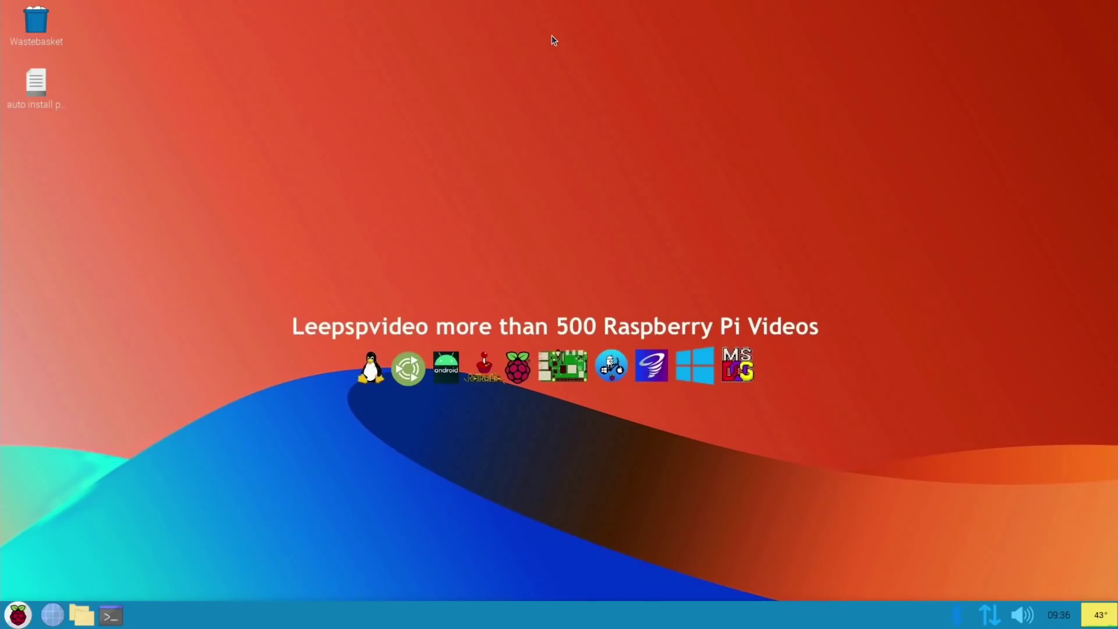
# Launch Firefox from the Internet menu and close Pi-Apps
pyautogui.click(17, 615)
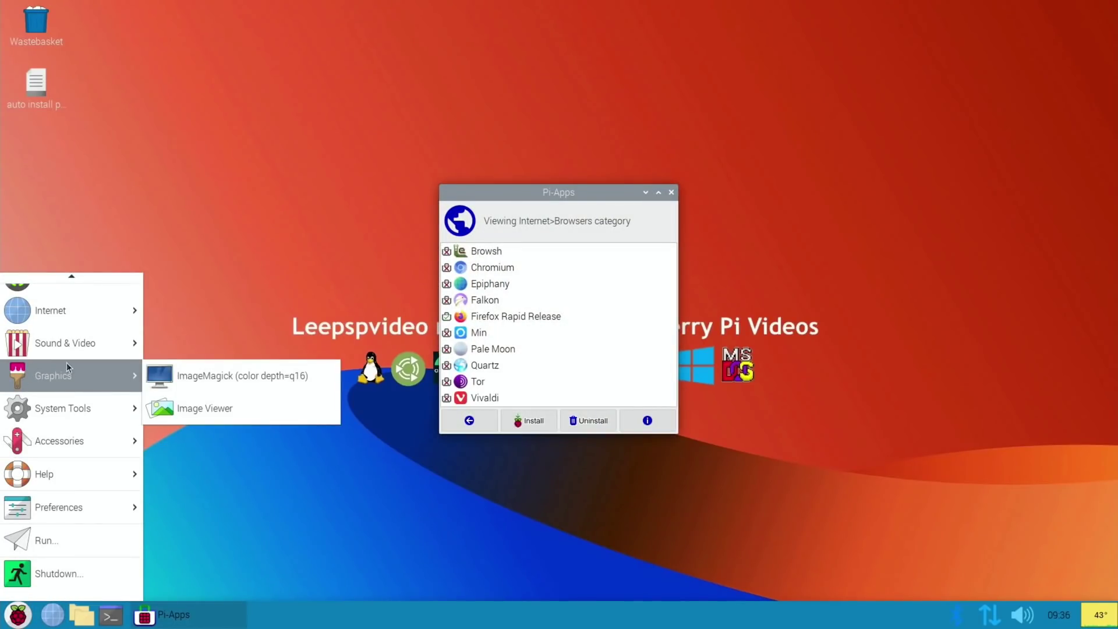
pyautogui.moveTo(65, 313)
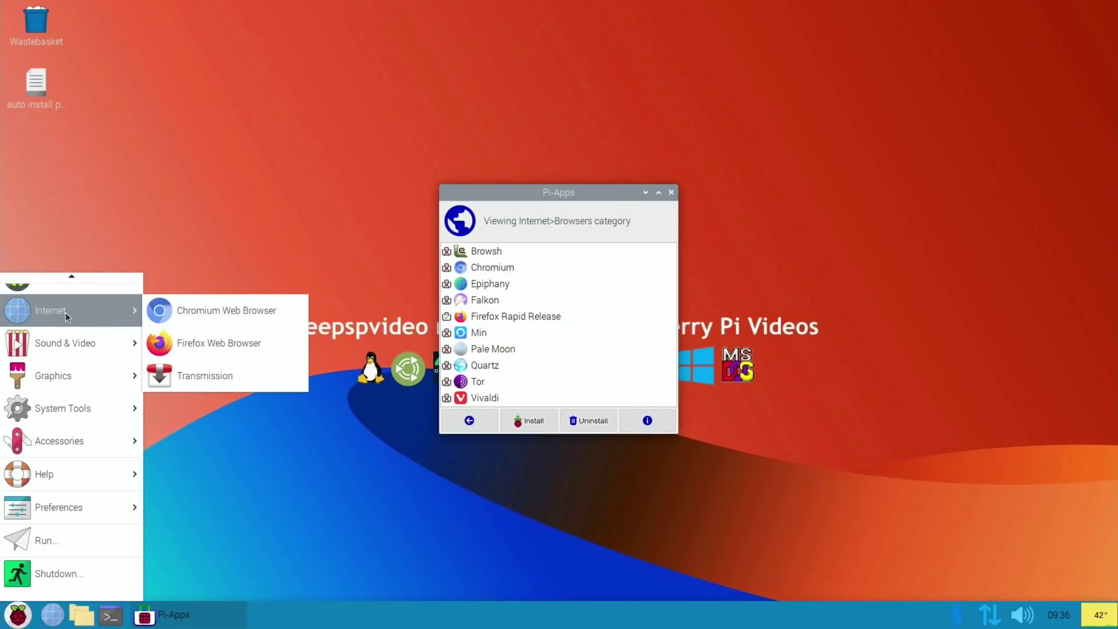
pyautogui.click(185, 341)
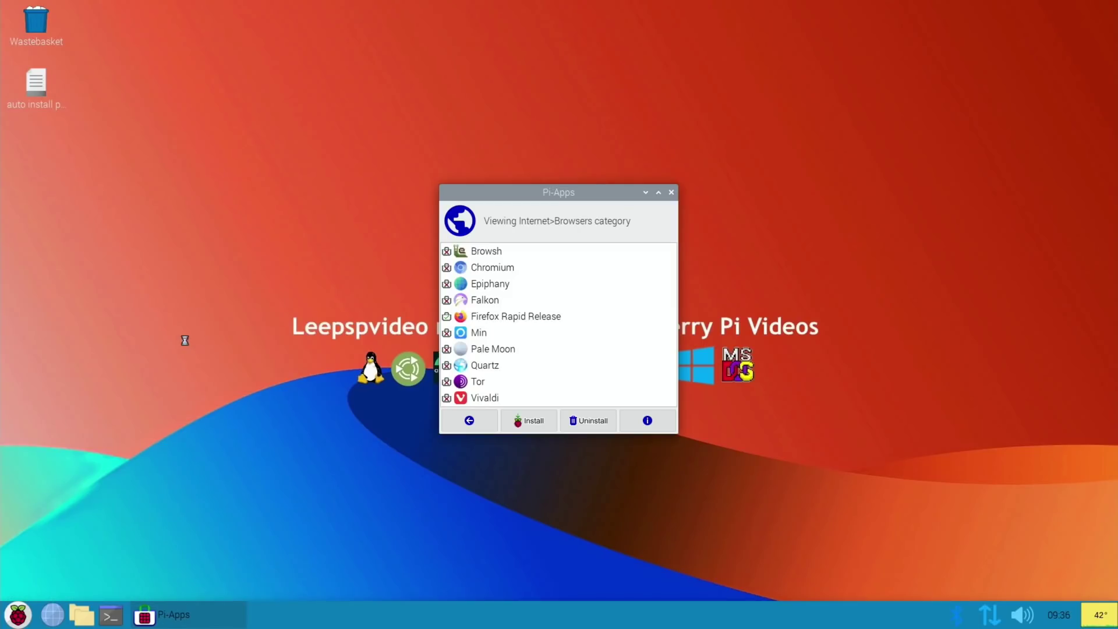
pyautogui.click(672, 192)
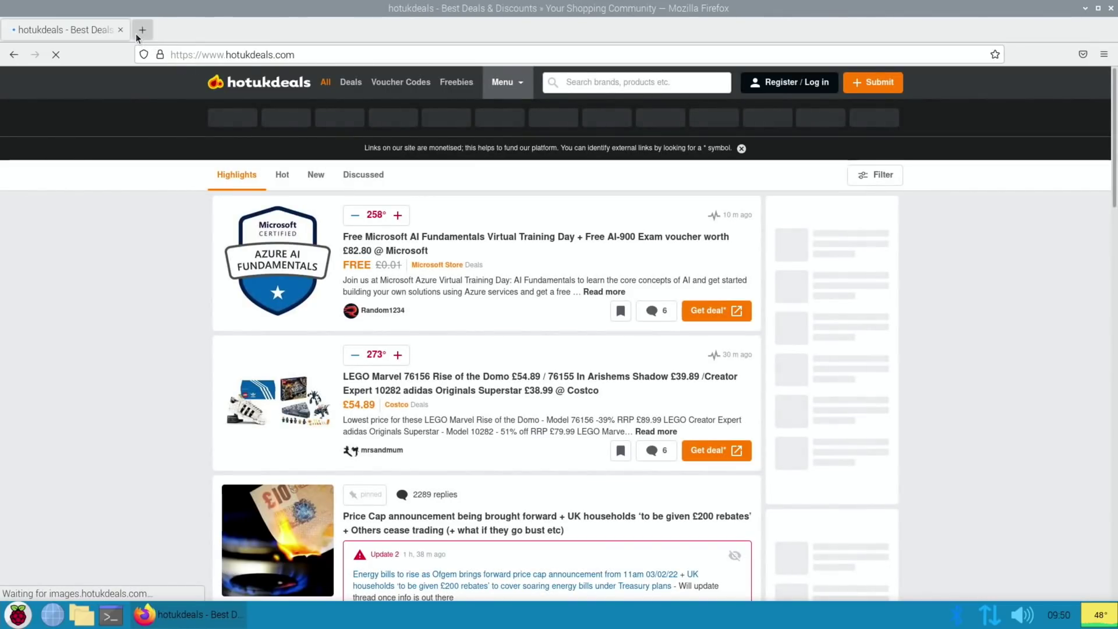
# Search Google for 'bbc sport' in a new tab and accept the hotukdeals cookie notice
pyautogui.click(139, 34)
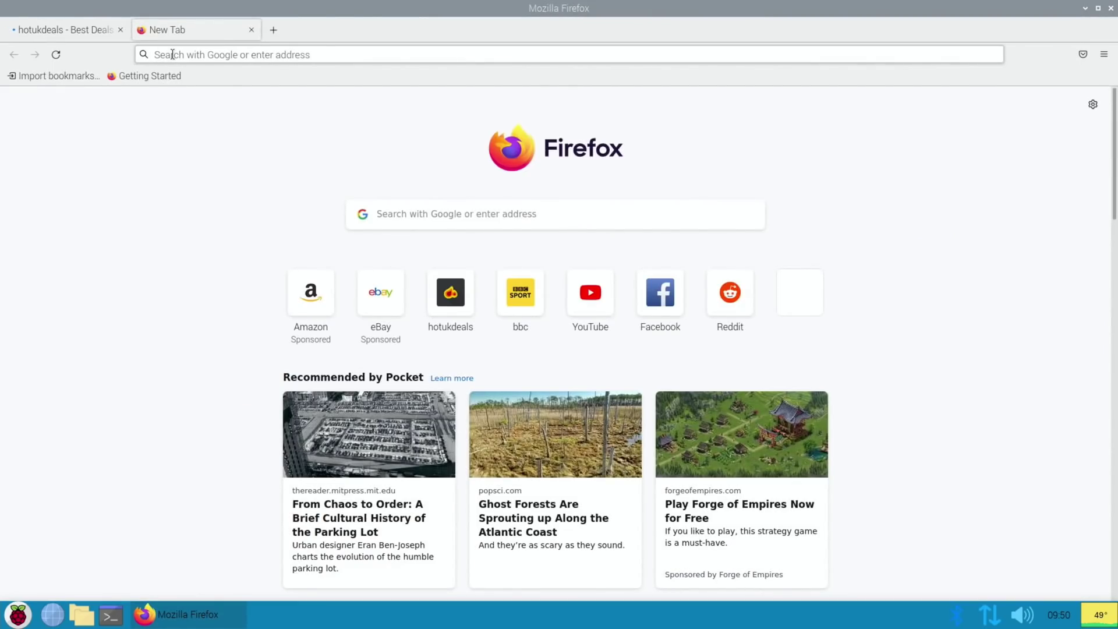
pyautogui.write('bbc spor')
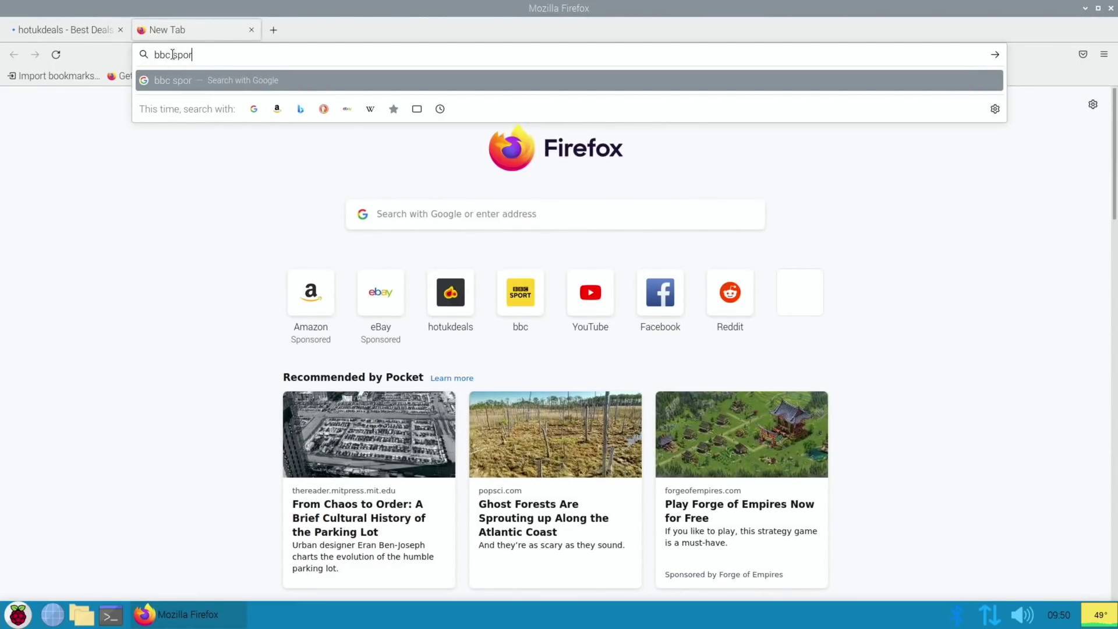
pyautogui.write('t')
pyautogui.press('Return')
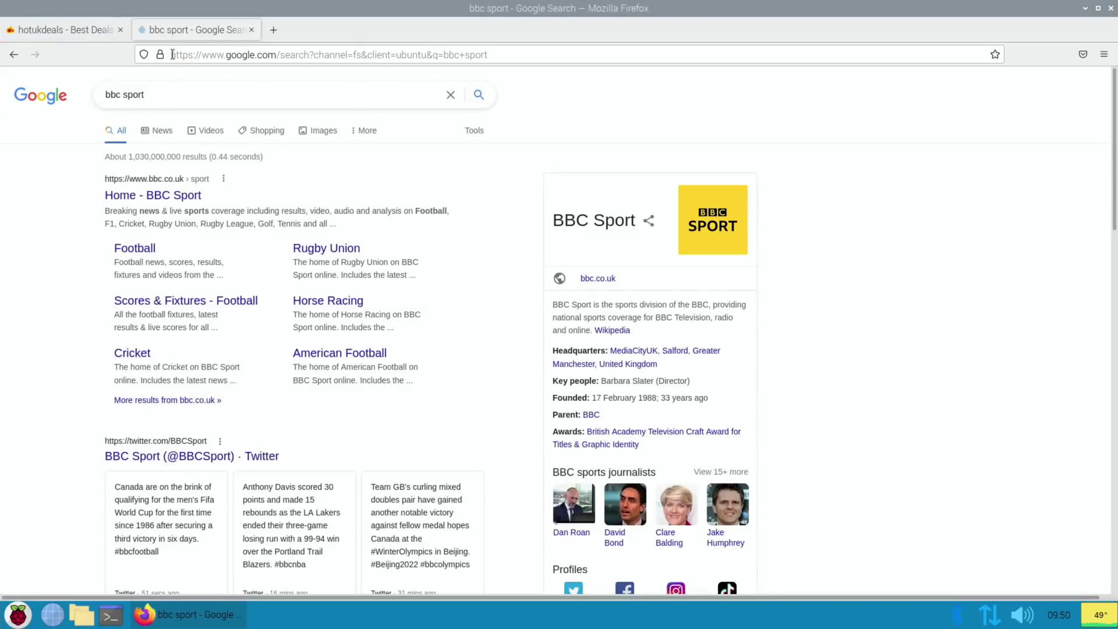
pyautogui.click(64, 30)
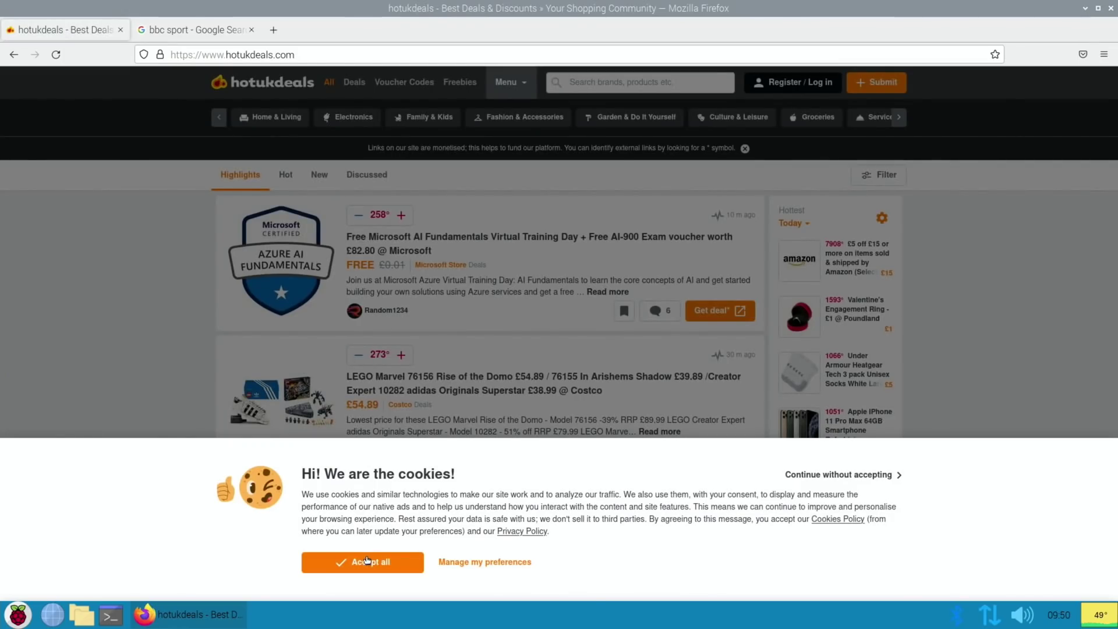
pyautogui.click(366, 562)
pyautogui.scroll(-10, 442, 279)
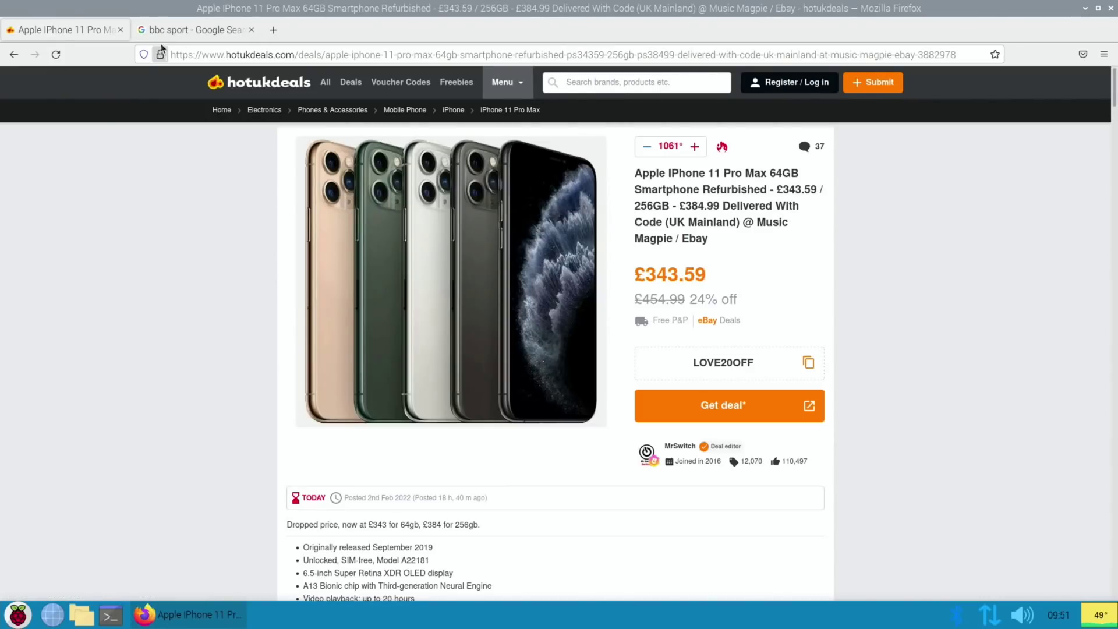
# View the BBC Sport page from the search results, then close Firefox
pyautogui.click(175, 29)
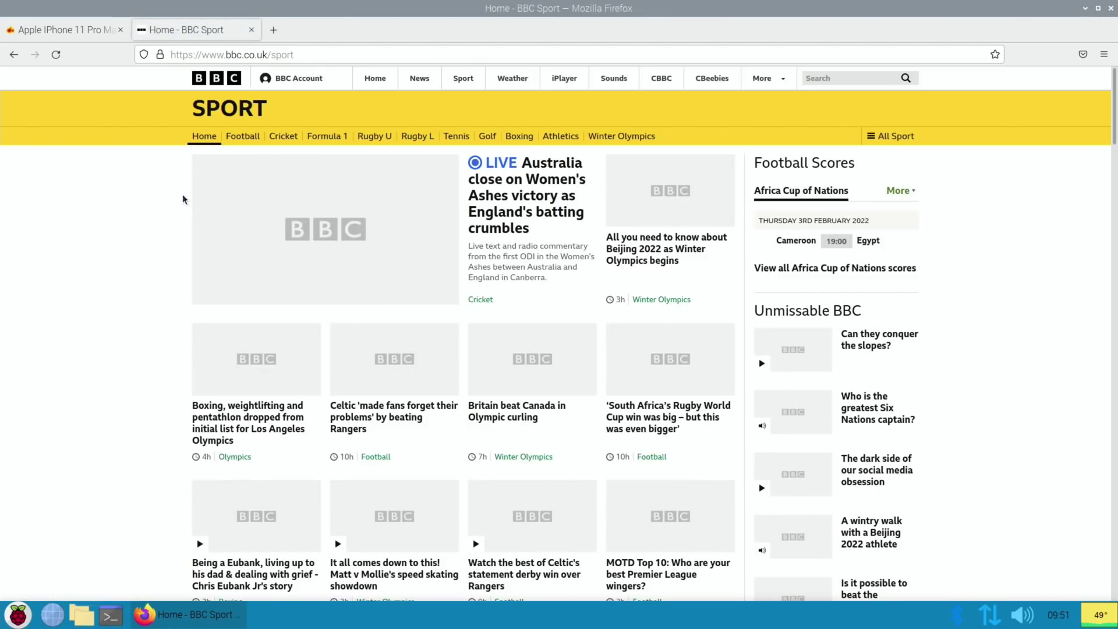
pyautogui.scroll(-15, 91, 235)
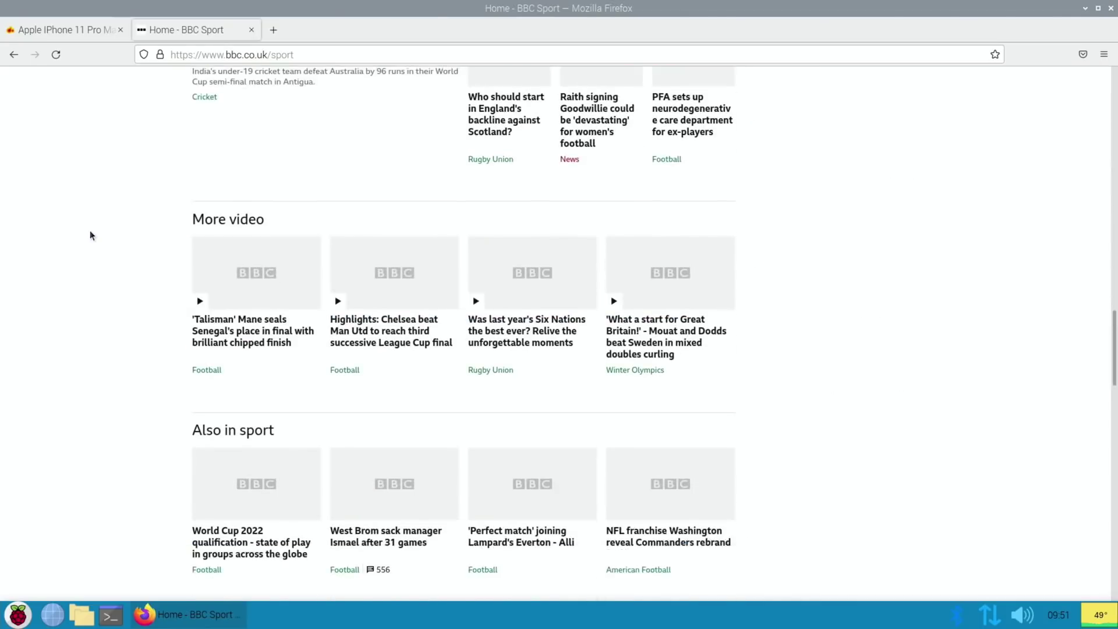
pyautogui.scroll(10, 89, 230)
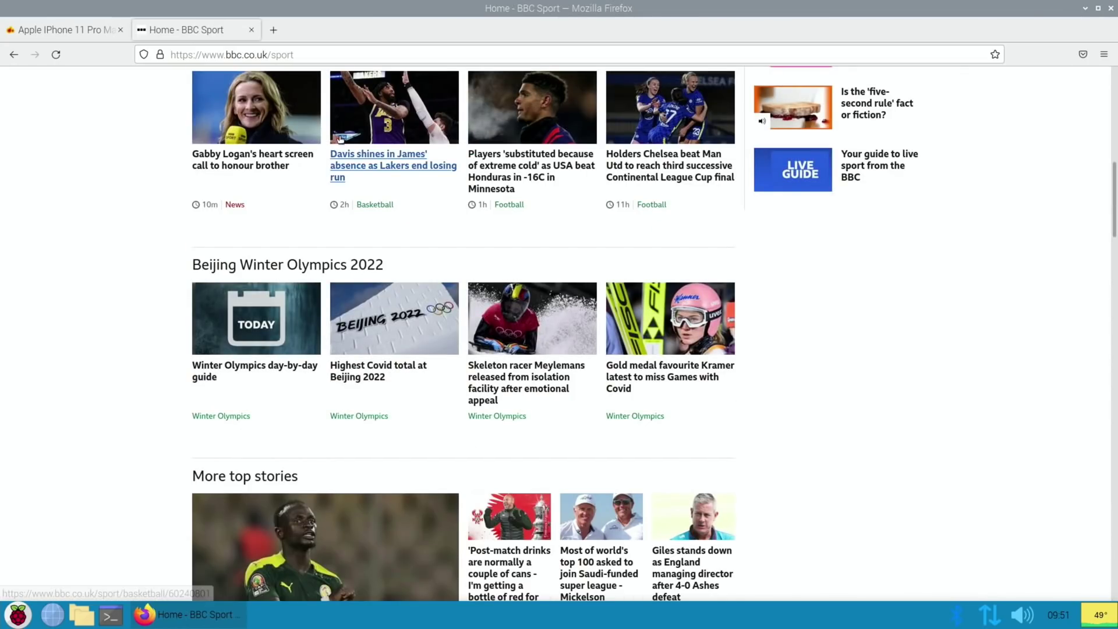
pyautogui.click(1110, 8)
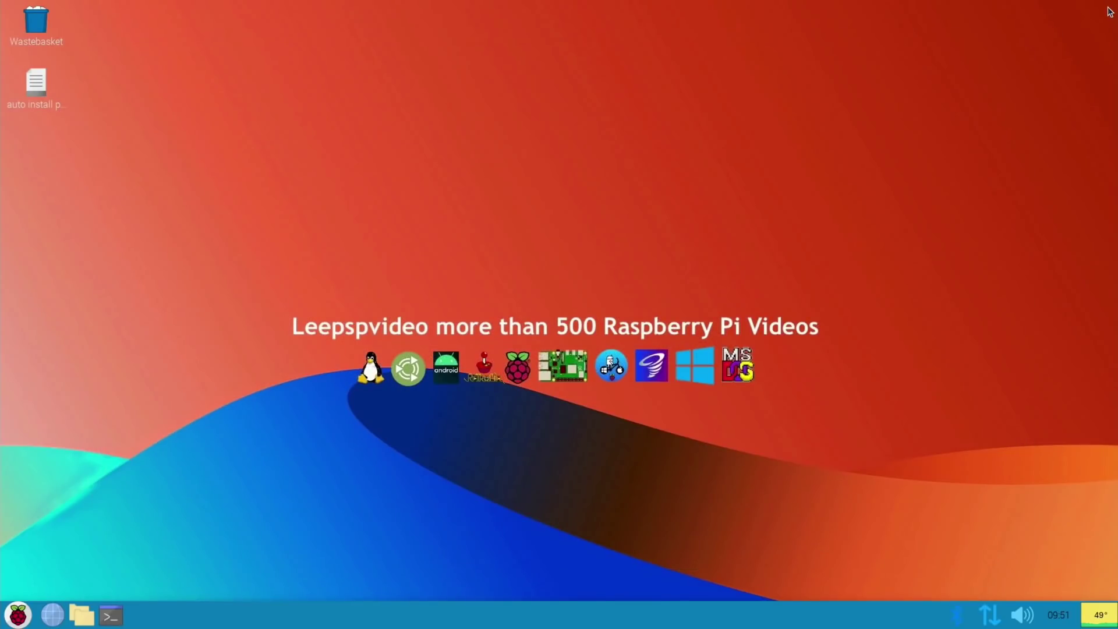
# Launch Chromium from the Raspberry Pi menu
pyautogui.click(17, 615)
pyautogui.moveTo(56, 341)
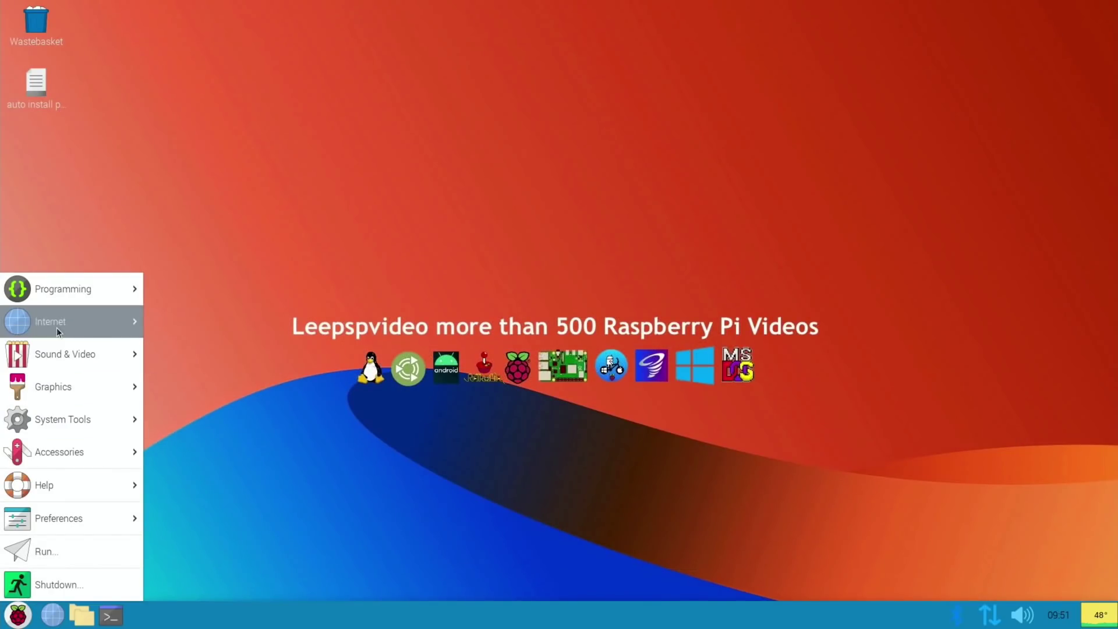
pyautogui.moveTo(71, 323)
pyautogui.click(189, 322)
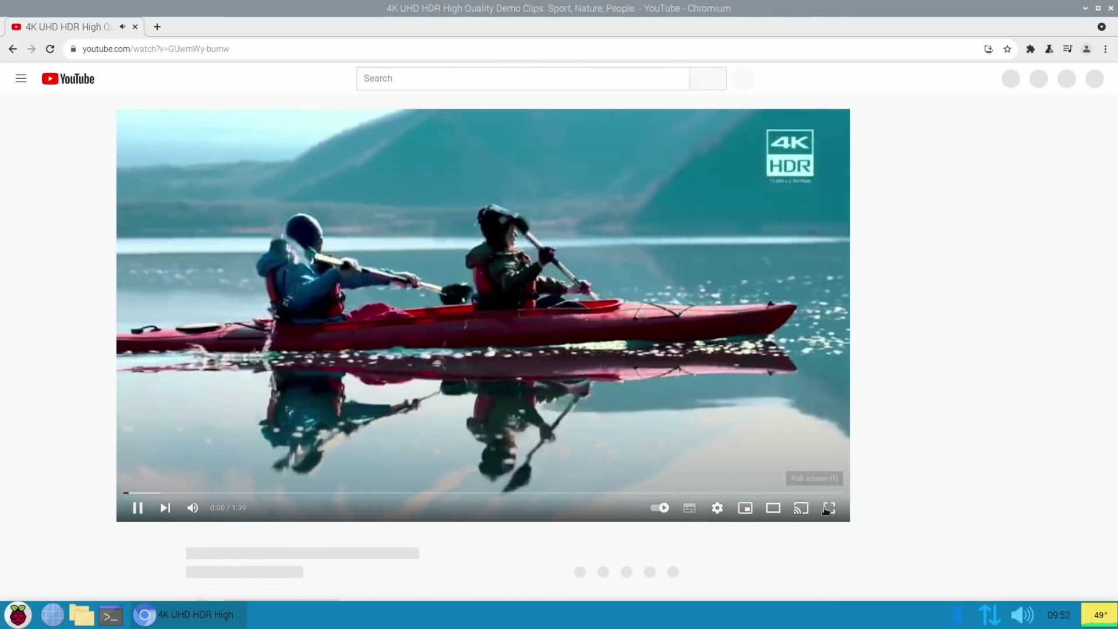
# Watch the YouTube 4K UHD HDR demo video full screen, then close Chromium
pyautogui.click(828, 507)
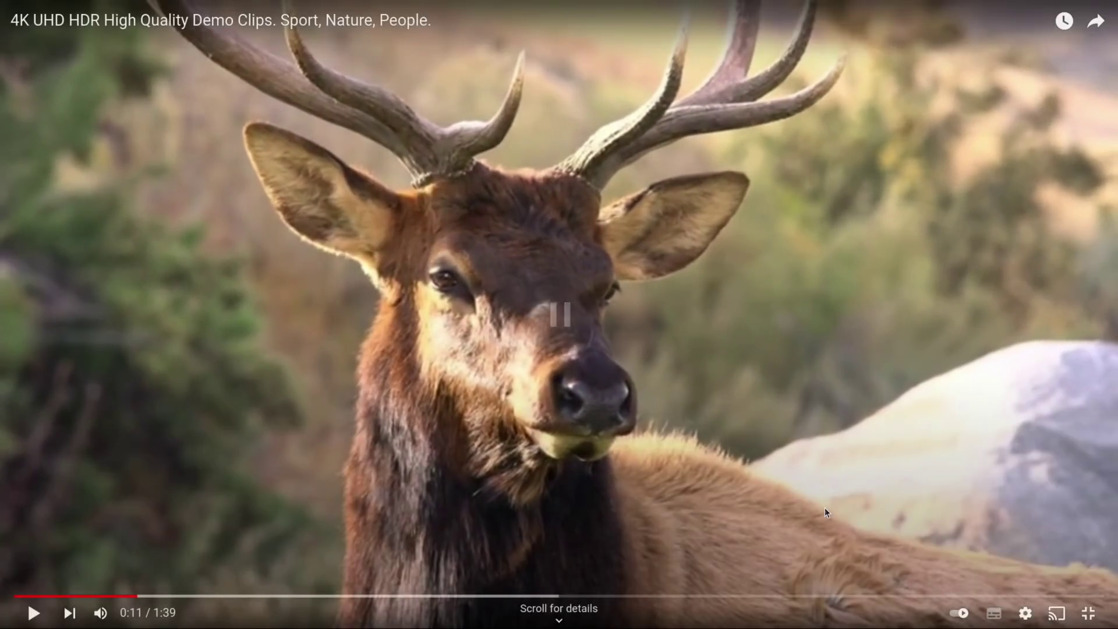
pyautogui.press('Escape')
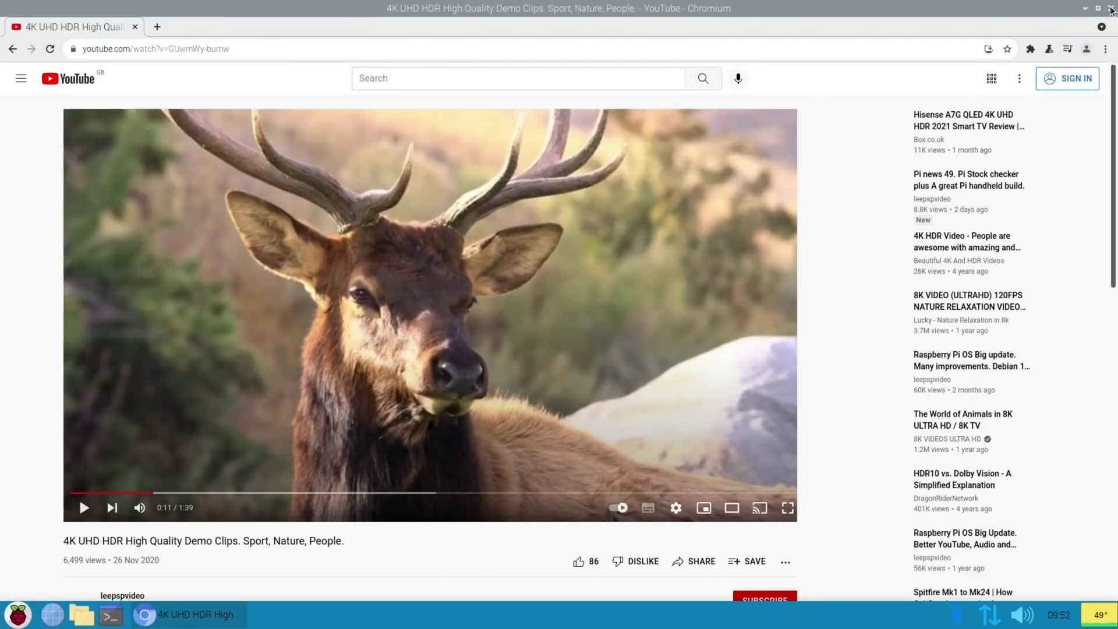
pyautogui.click(1111, 9)
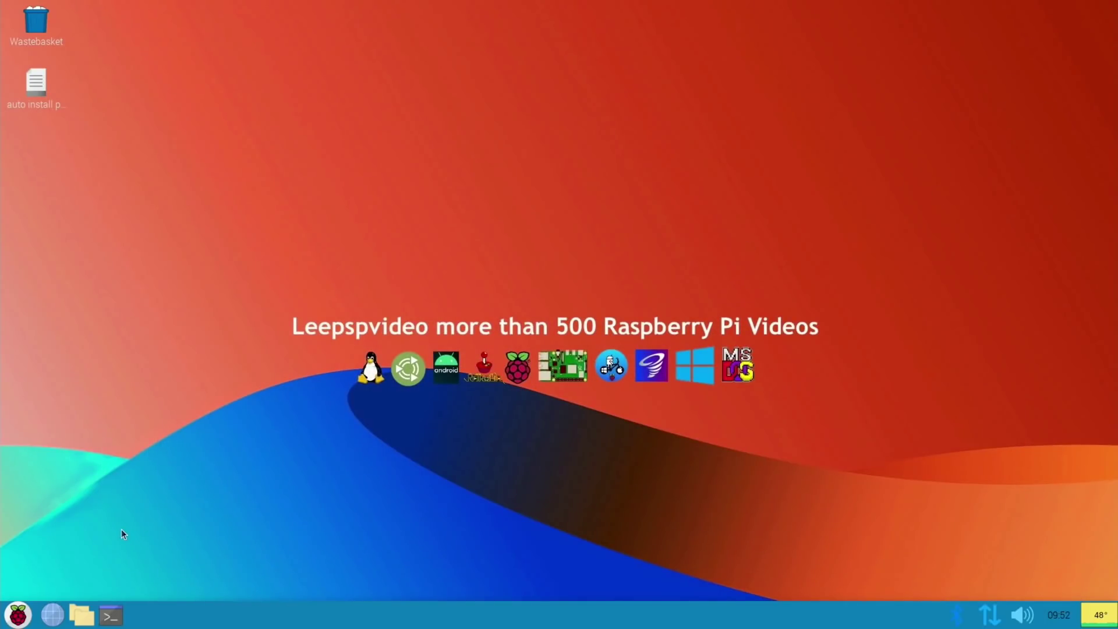
# Launch Pi-Apps from Accessories and install Conky Rings from its Appearance details page
pyautogui.click(28, 606)
pyautogui.moveTo(41, 453)
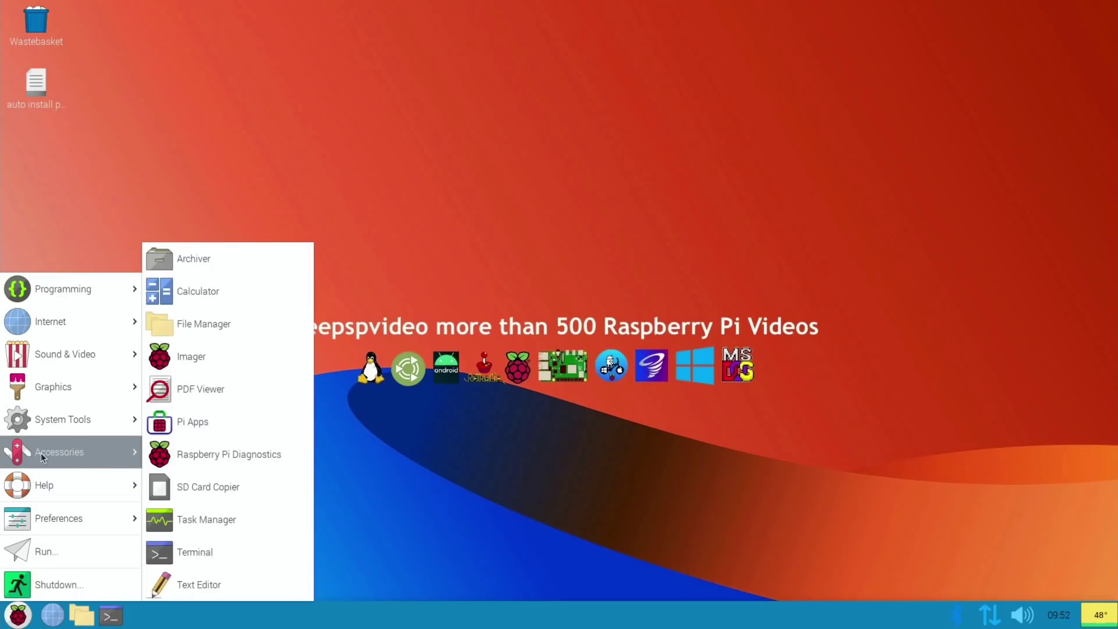
pyautogui.click(189, 421)
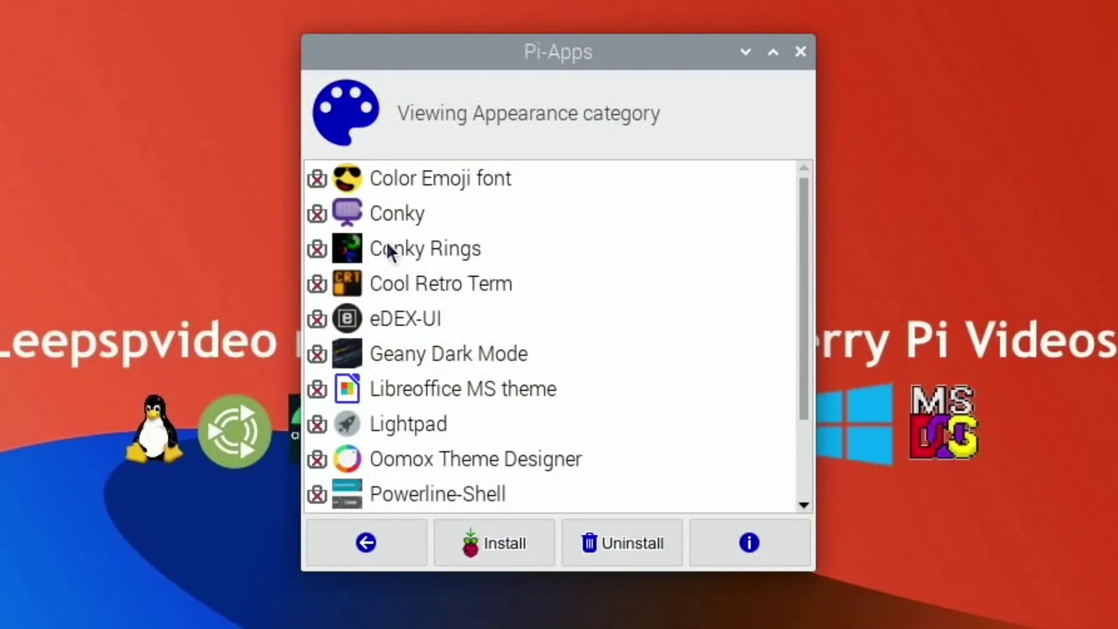
pyautogui.doubleClick(388, 248)
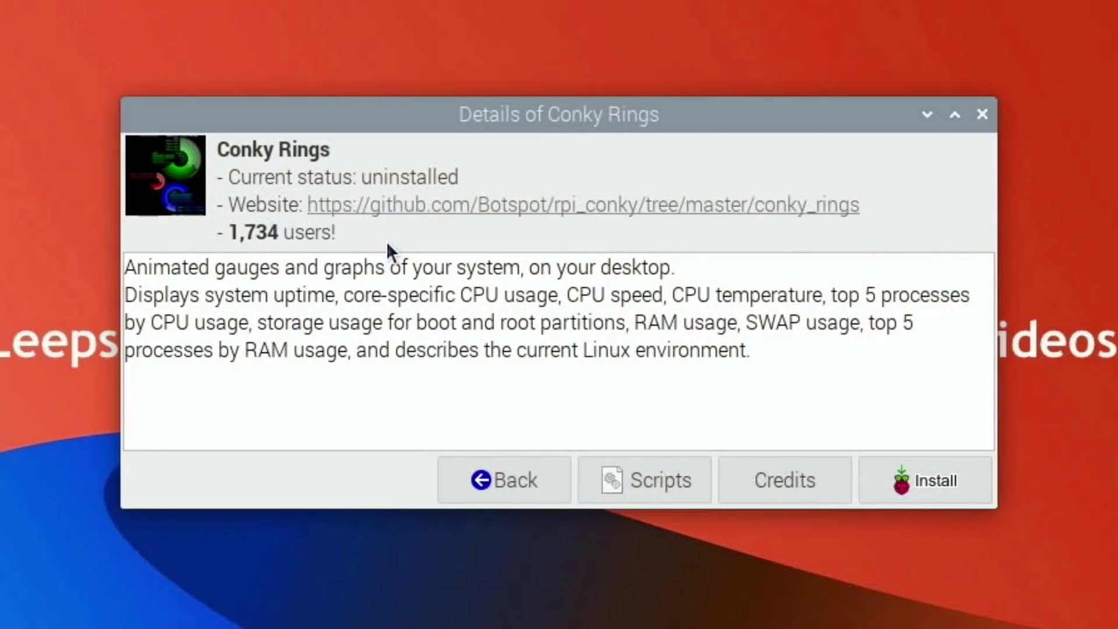
pyautogui.click(931, 488)
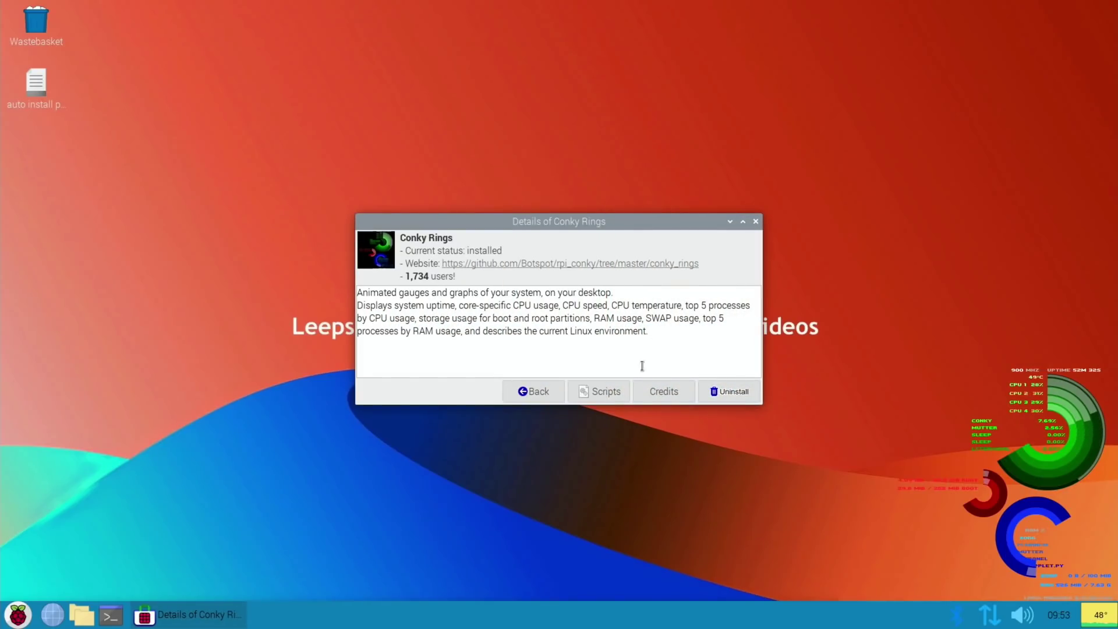
# Go back from Conky Rings to All Apps, select Microsoft Teams and install it
pyautogui.click(533, 391)
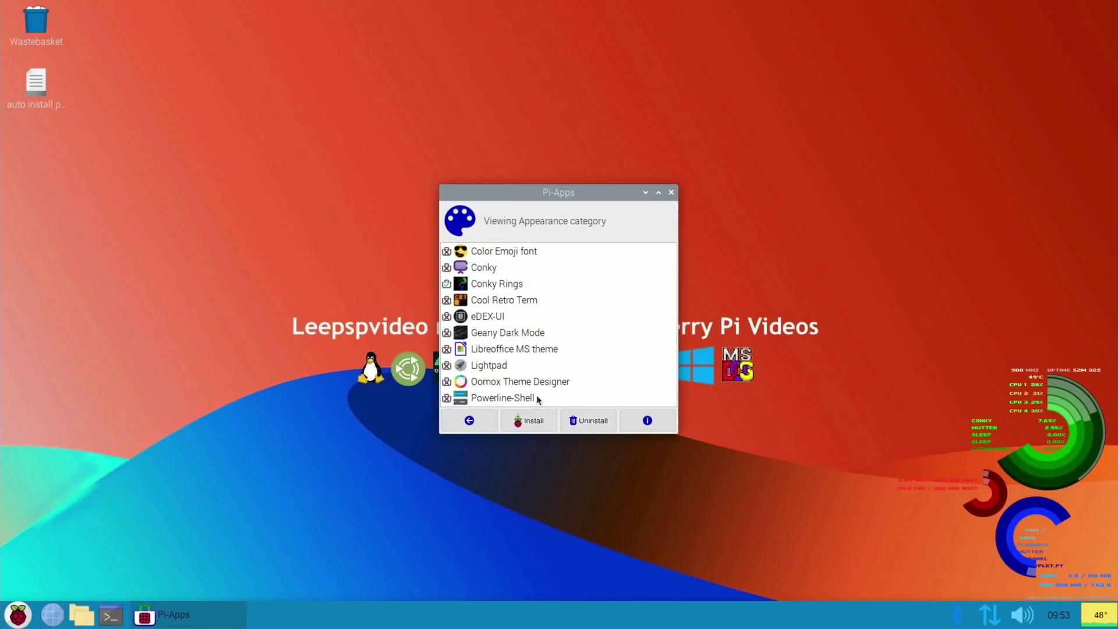
pyautogui.scroll(-2, 512, 319)
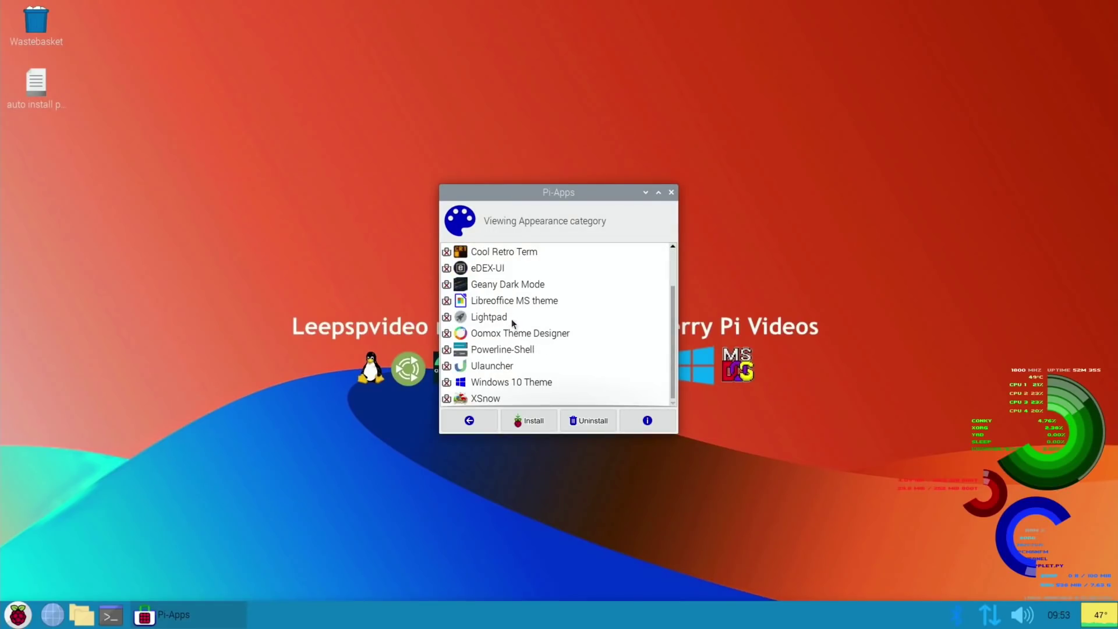
pyautogui.click(469, 420)
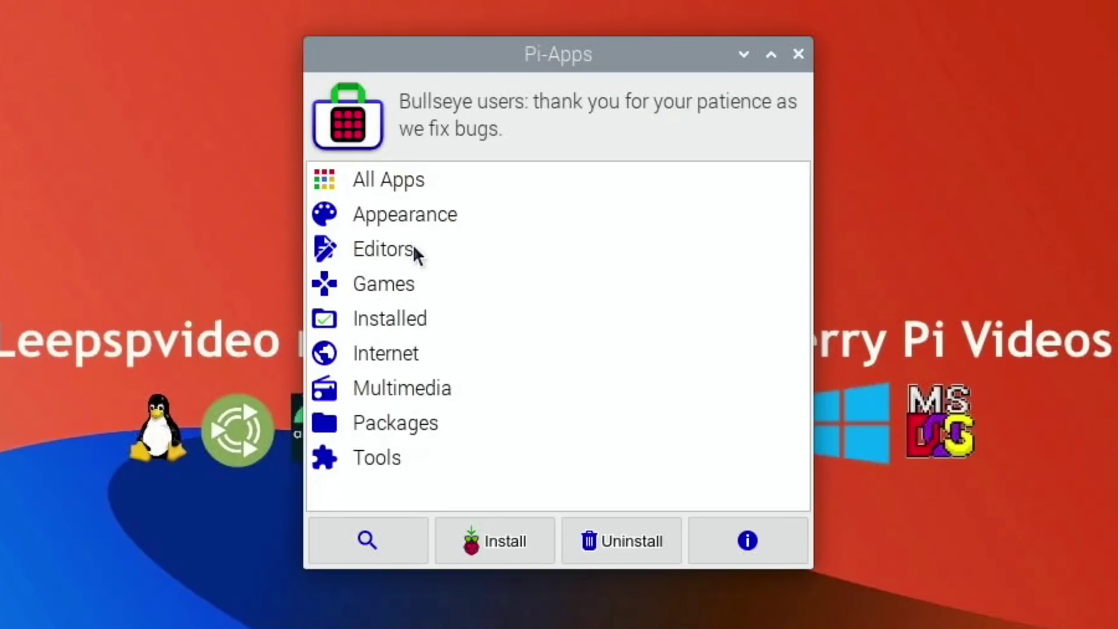
pyautogui.click(480, 254)
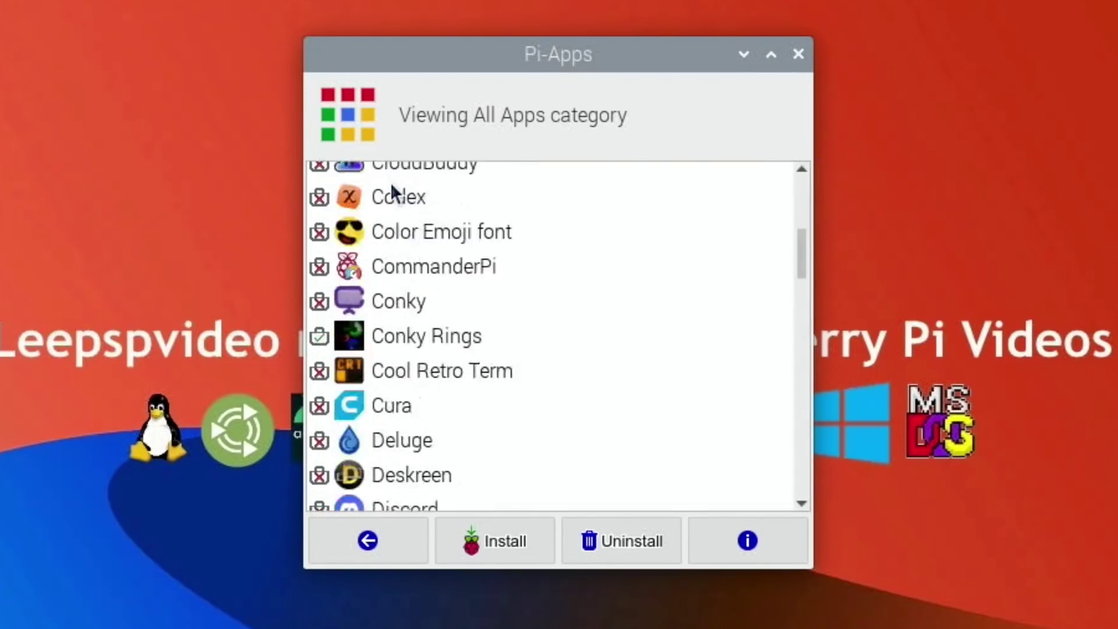
pyautogui.scroll(-15, 390, 182)
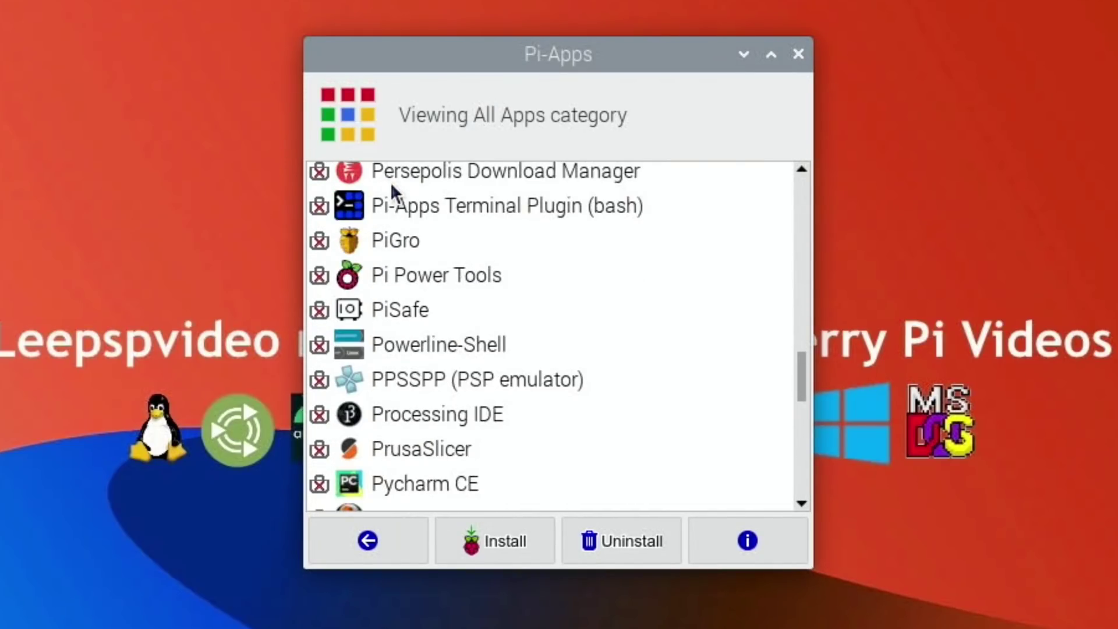
pyautogui.scroll(6, 390, 183)
pyautogui.click(368, 222)
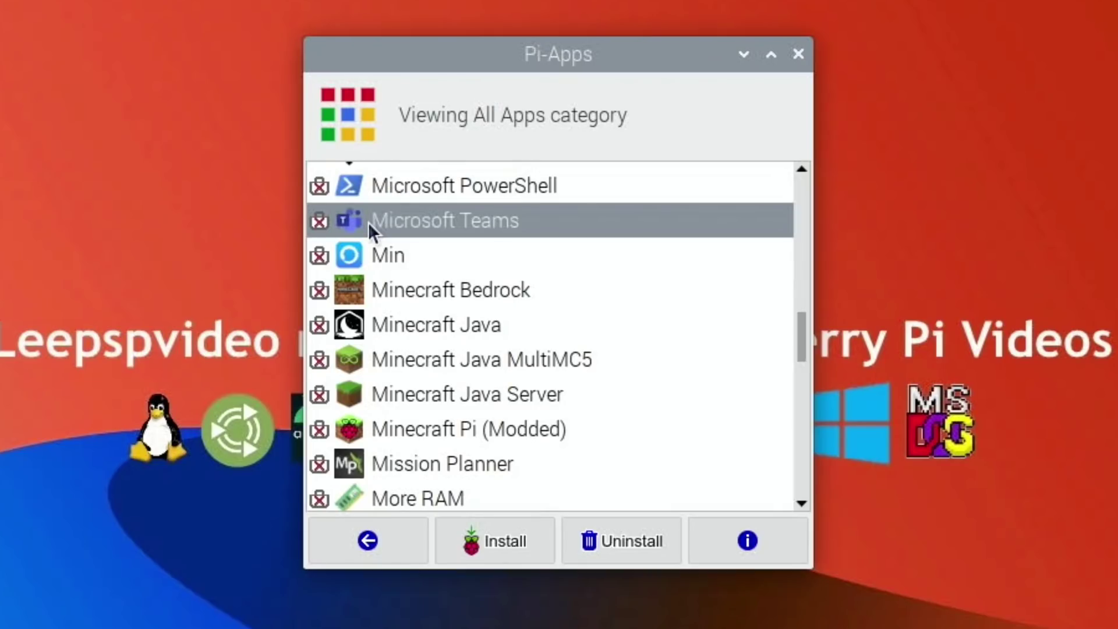
pyautogui.click(491, 546)
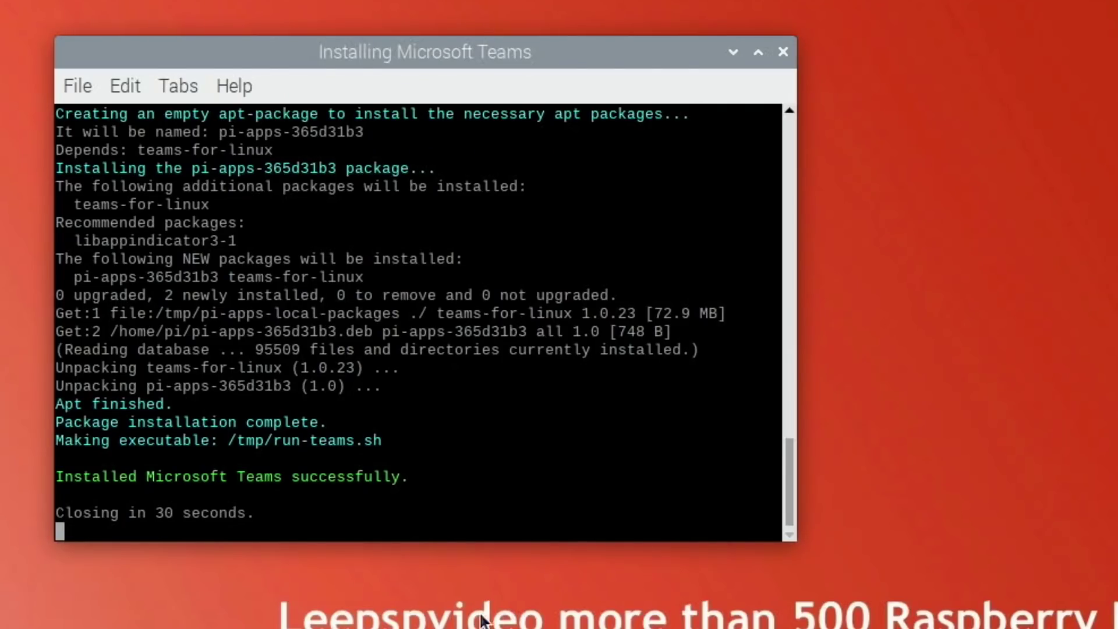
# Close the finished installer and launch Teams for Linux from the Internet menu
pyautogui.click(779, 56)
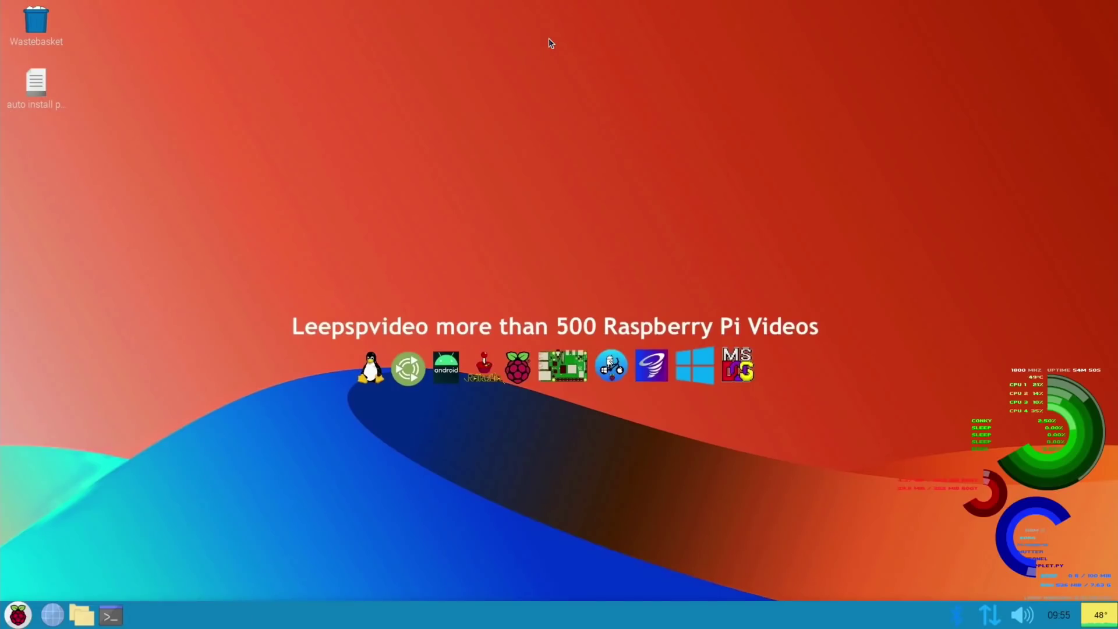
pyautogui.click(24, 614)
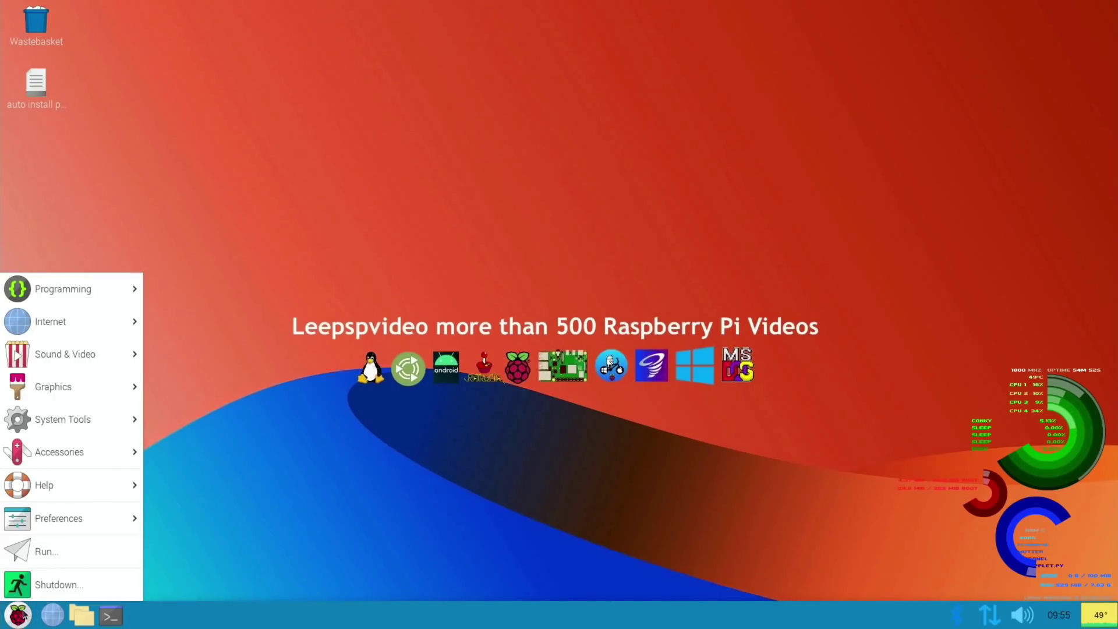
pyautogui.moveTo(53, 413)
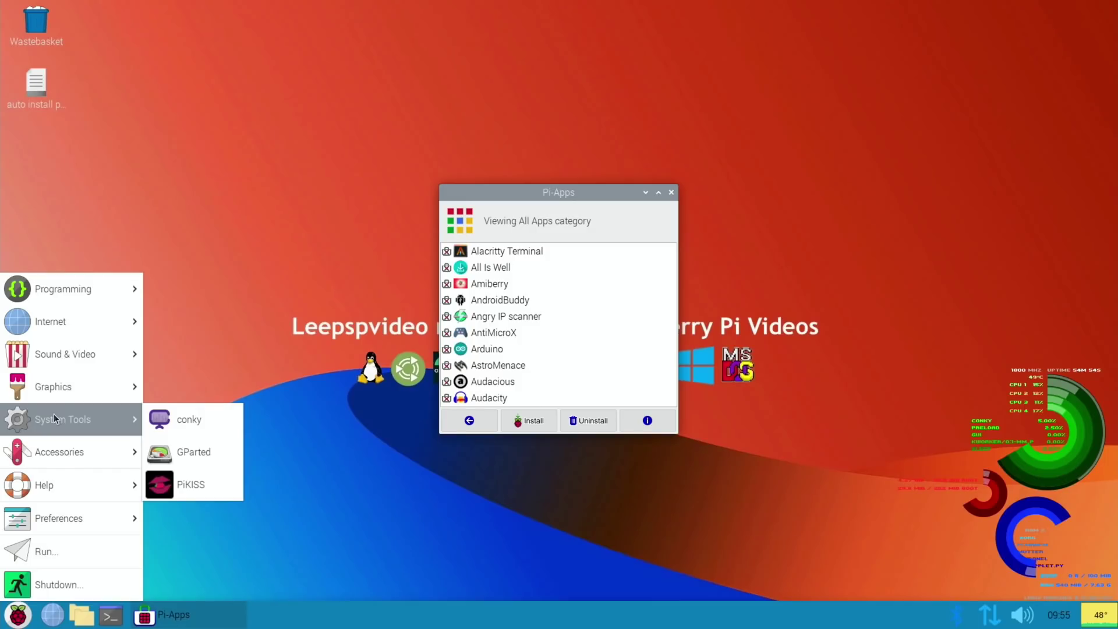
pyautogui.moveTo(61, 352)
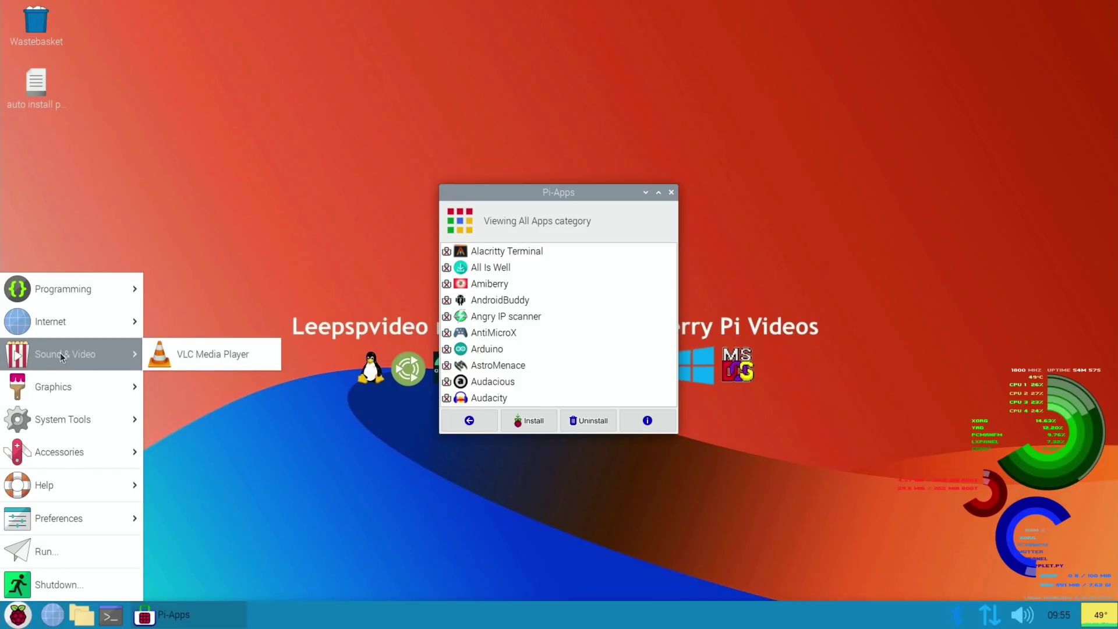
pyautogui.moveTo(68, 322)
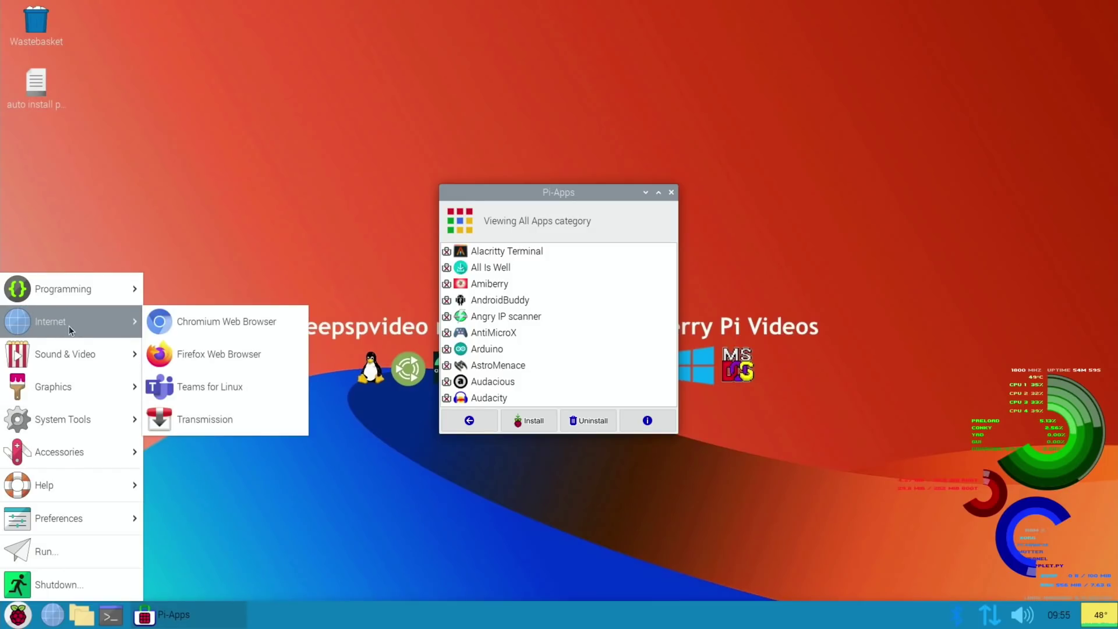
pyautogui.click(175, 385)
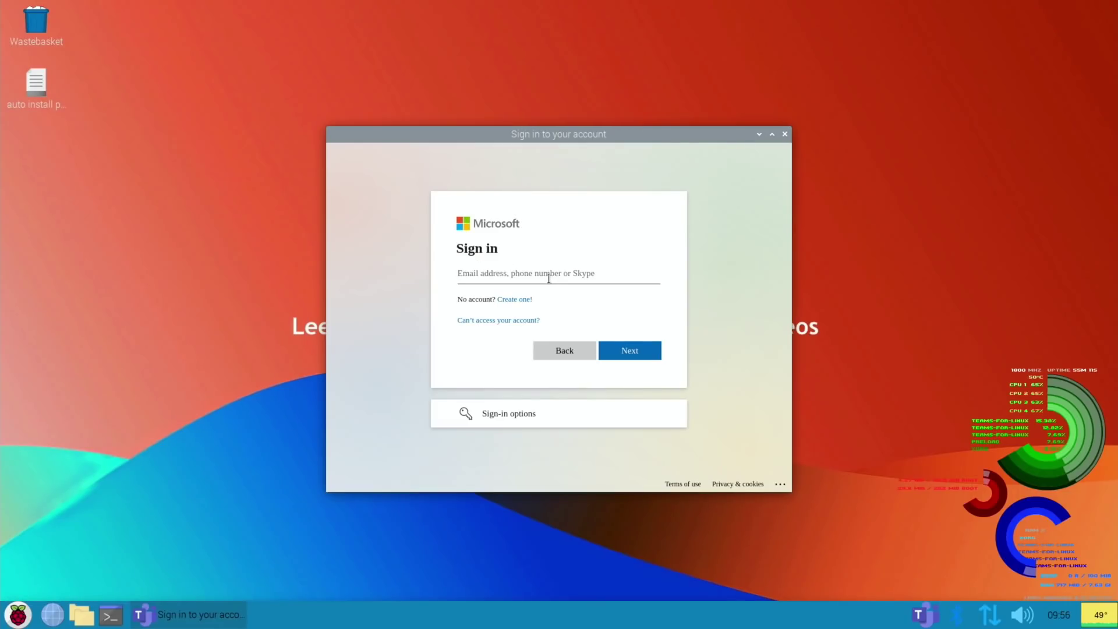
# Sign in to Teams with the account, verify by text code, and open the app launcher
pyautogui.write('san')
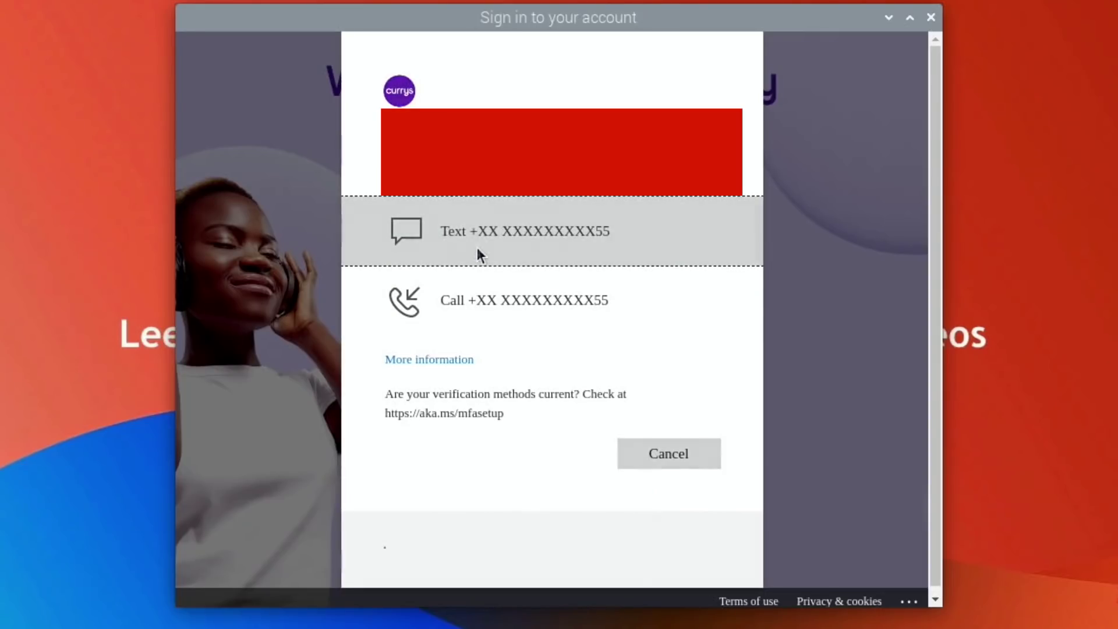
pyautogui.click(478, 251)
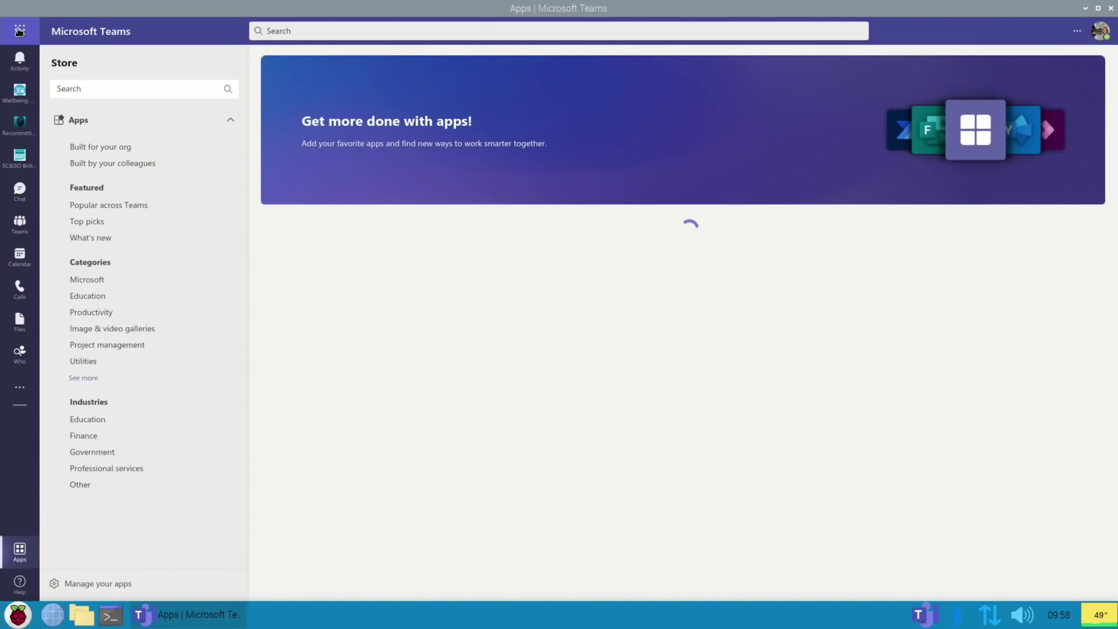
pyautogui.click(19, 30)
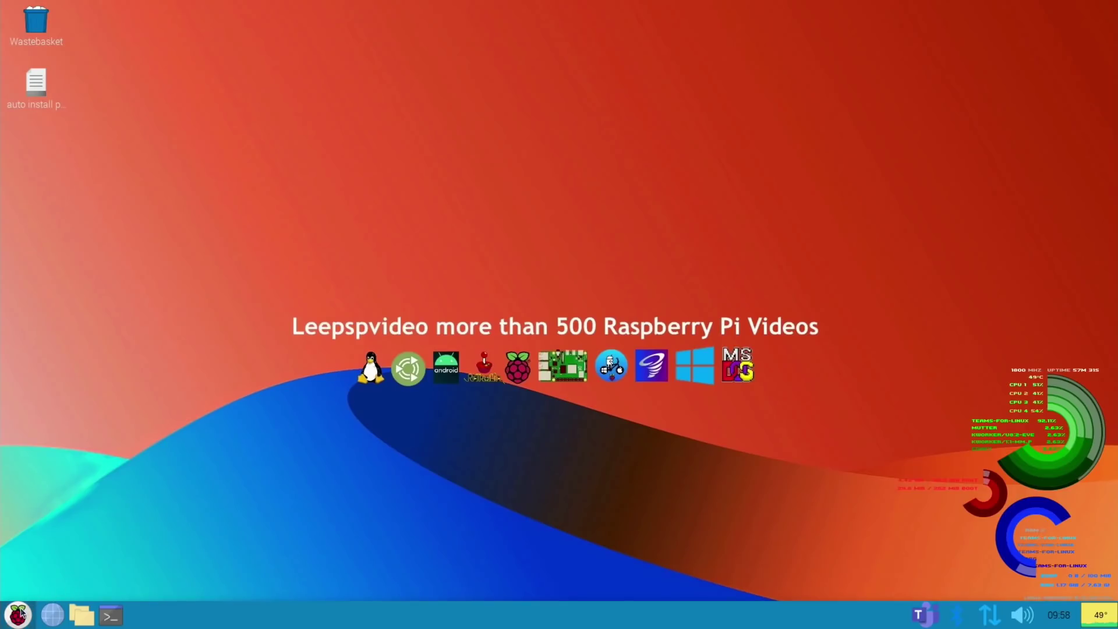
# Launch Firefox from the Internet menu and enter 'widevine streaming' in the address bar
pyautogui.click(19, 614)
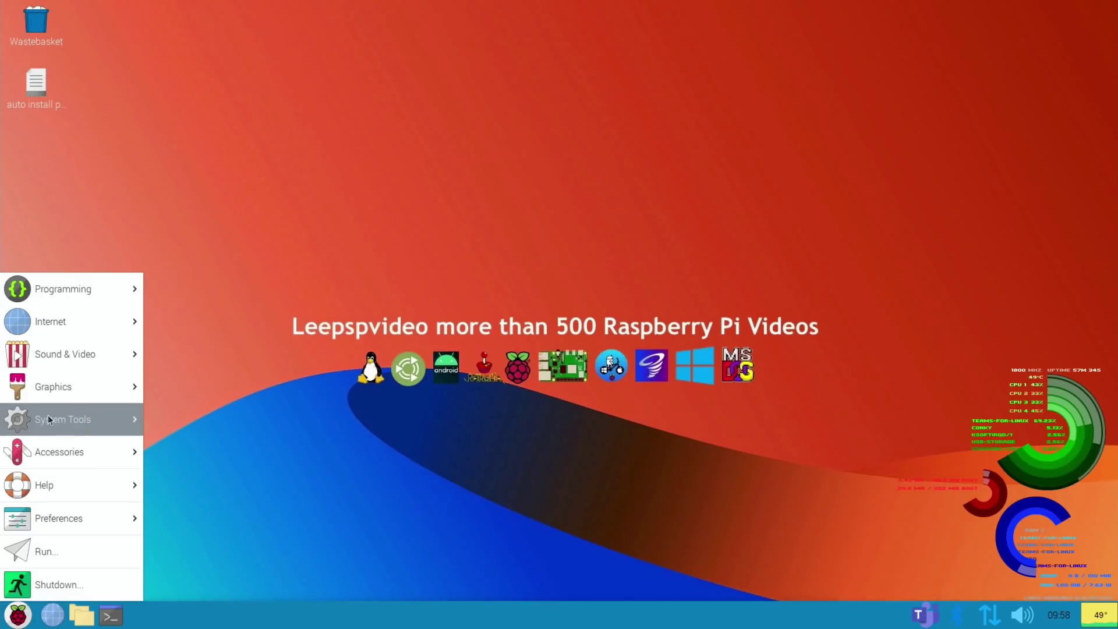
pyautogui.moveTo(131, 324)
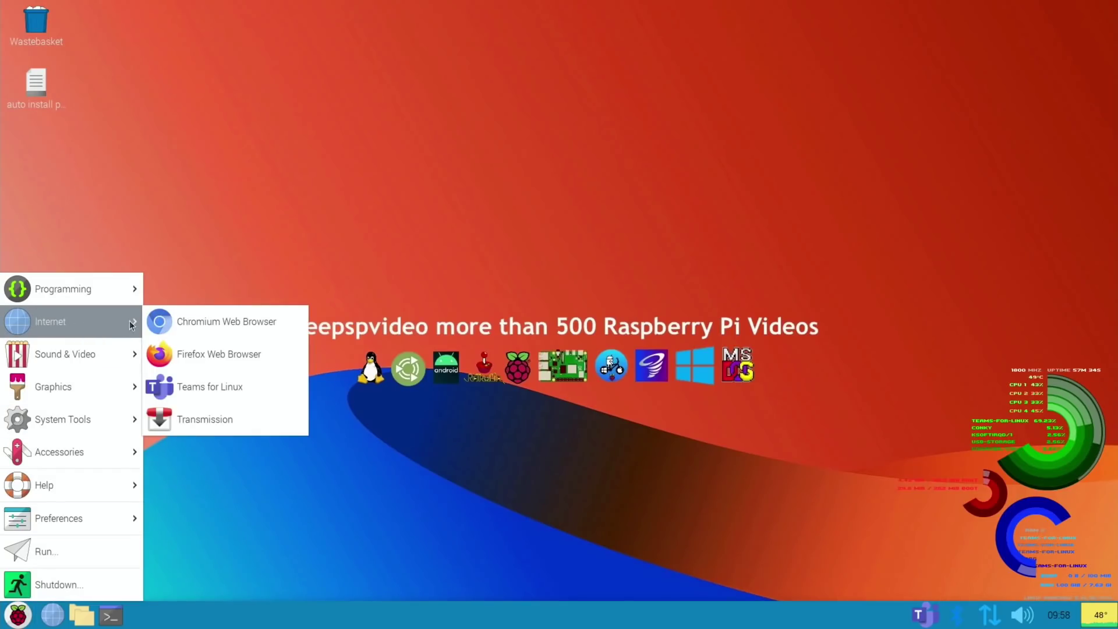
pyautogui.click(174, 352)
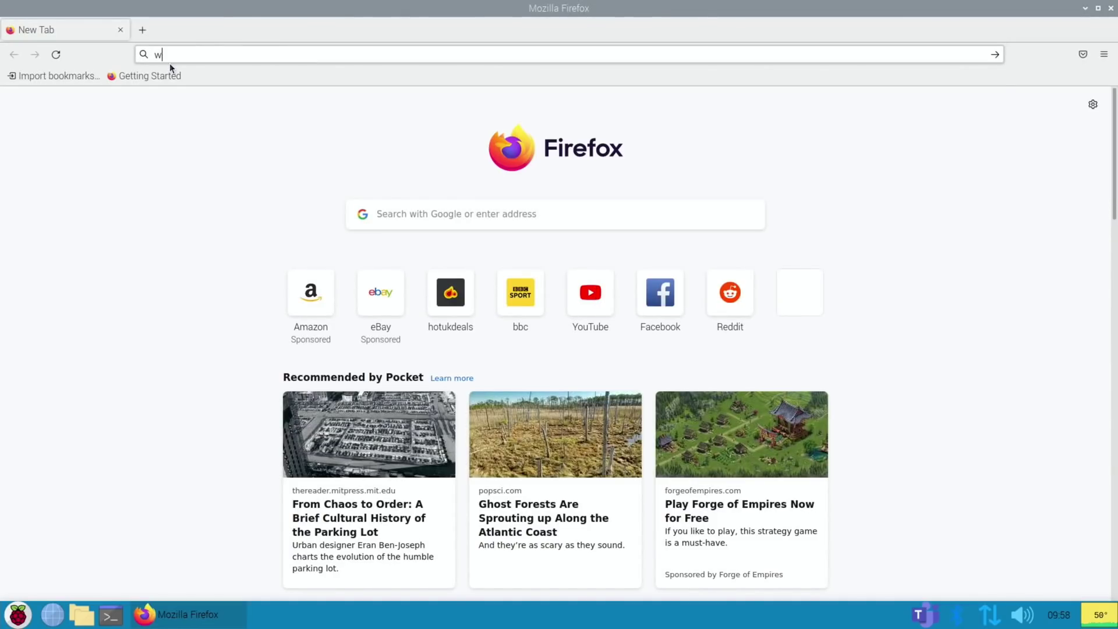
pyautogui.write('st')
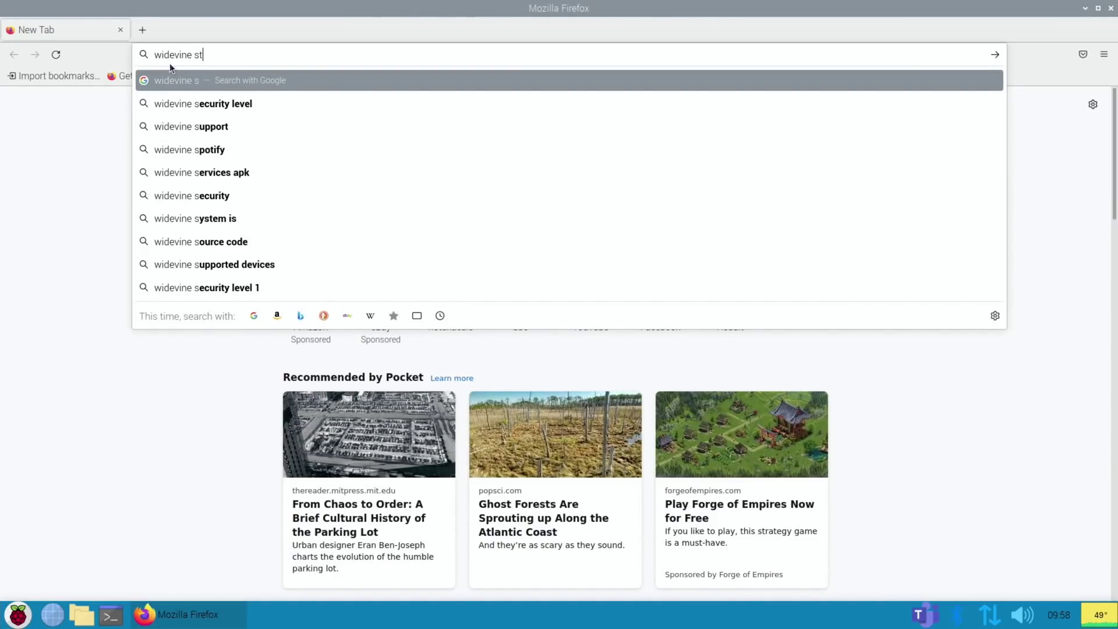
pyautogui.write('reaming')
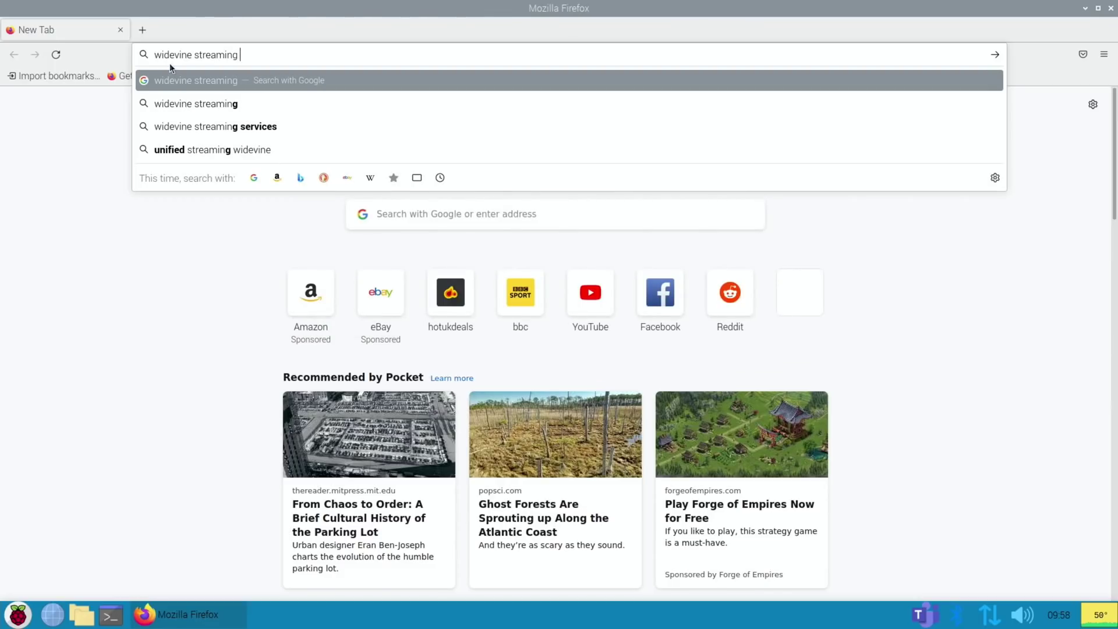